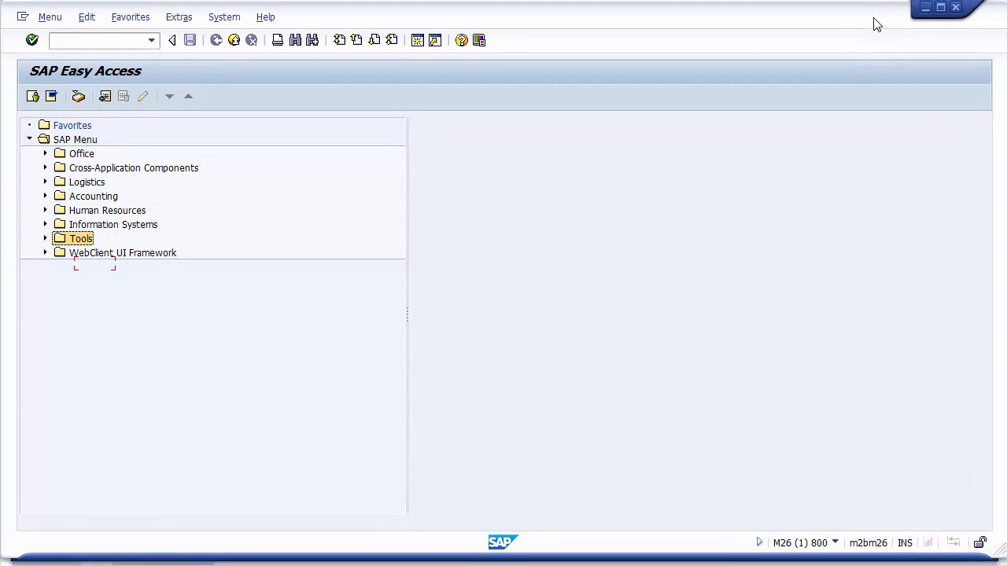
click(110, 42)
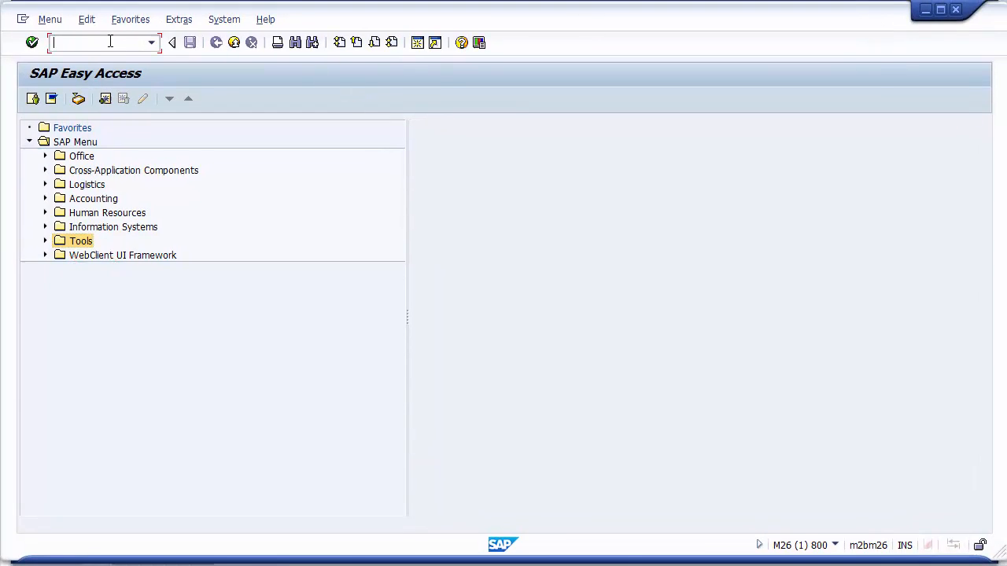
text(SQVI)
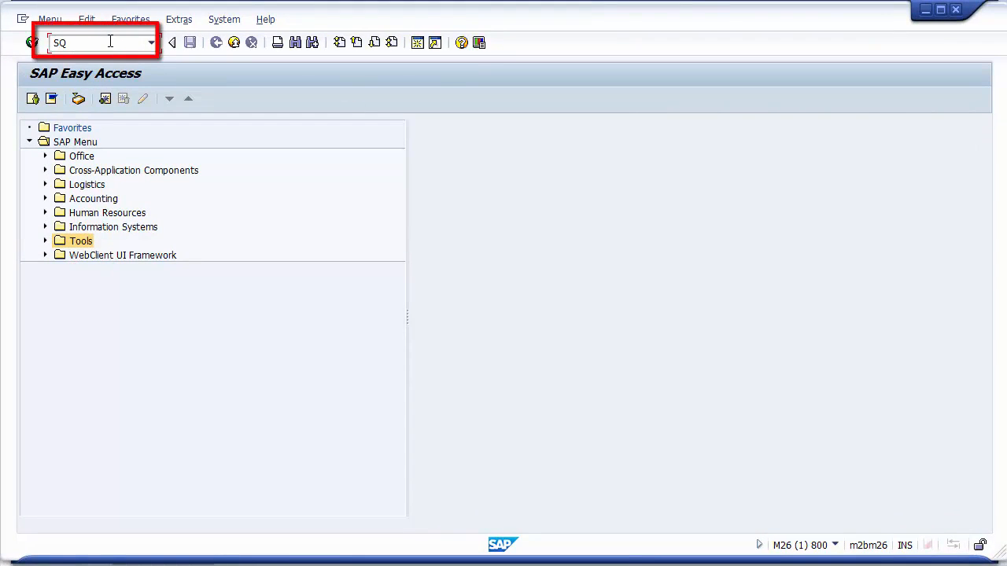
key(BackSpace)
key(BackSpace)
text(01)
key(BackSpace)
key(BackSpace)
key(BackSpace)
key(BackSpace)
text(SQVI)
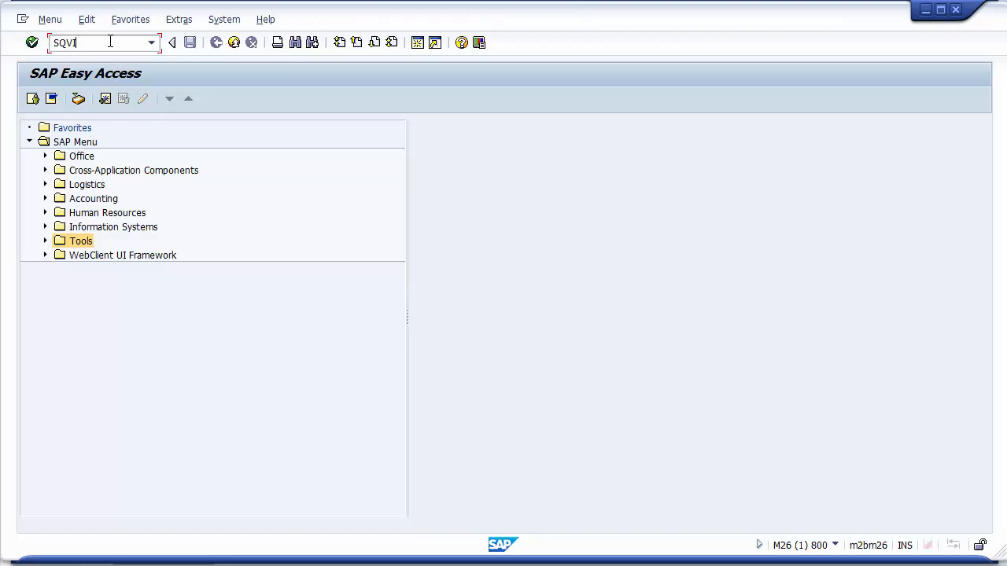
key(BackSpace)
key(BackSpace)
key(BackSpace)
key(BackSpace)
text(/)
key(BackSpace)
text(/nSQVI)
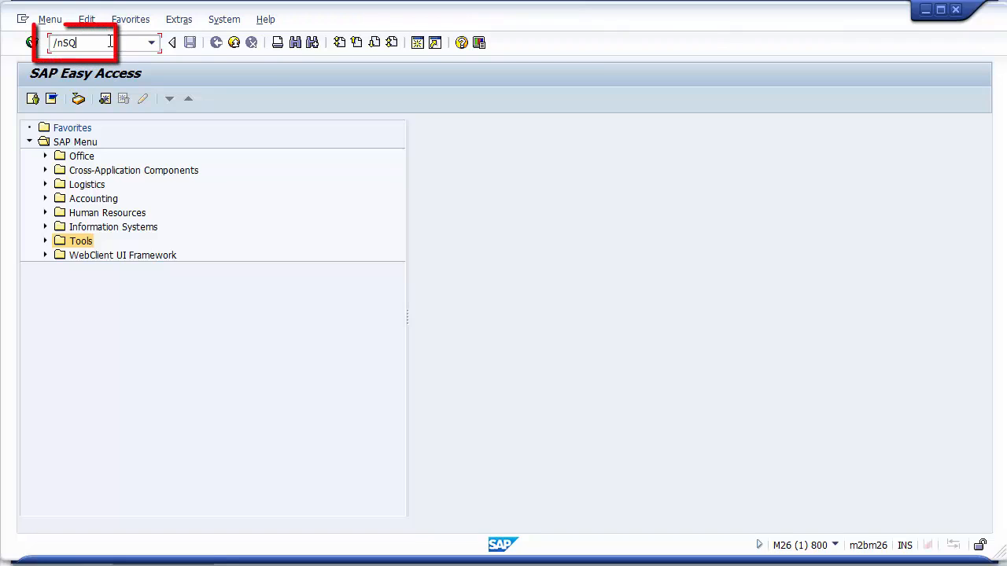
key(BackSpace)
key(BackSpace)
key(BackSpace)
key(BackSpace)
key(BackSpace)
key(BackSpace)
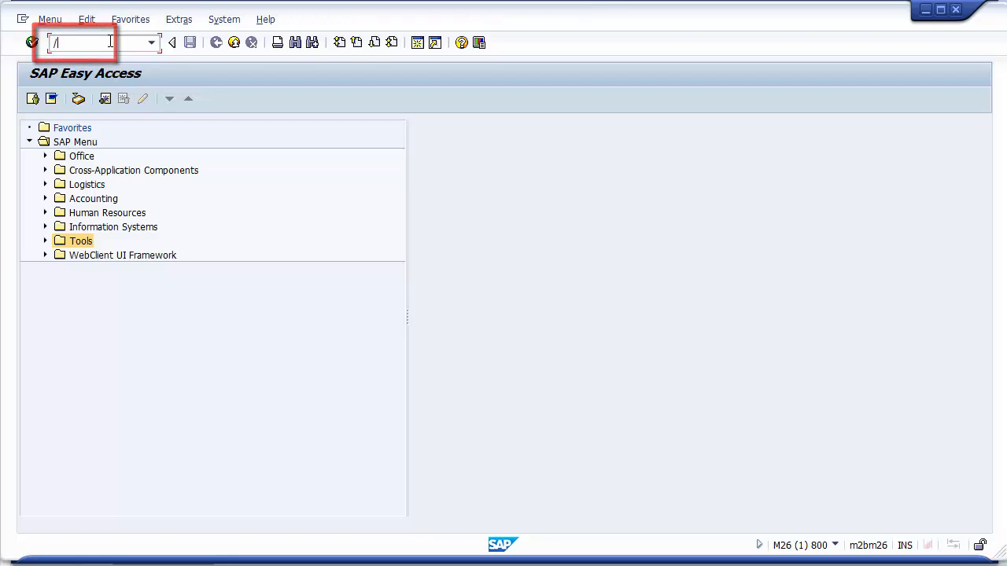
Open the SQVI - QuickViewer transaction from Tools > ABAP Workbench > Utilities in the SAP menu tree.
click(46, 242)
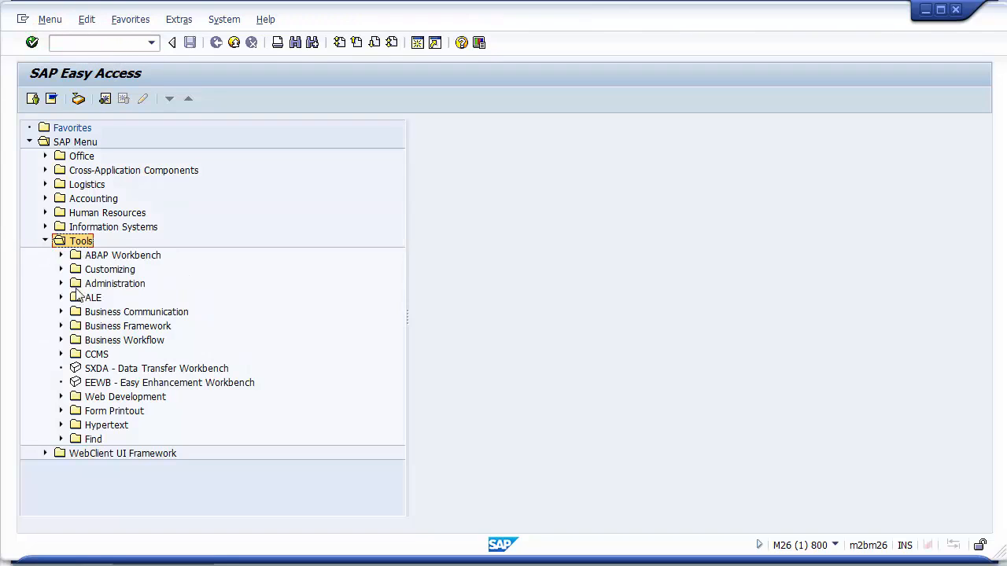
click(61, 256)
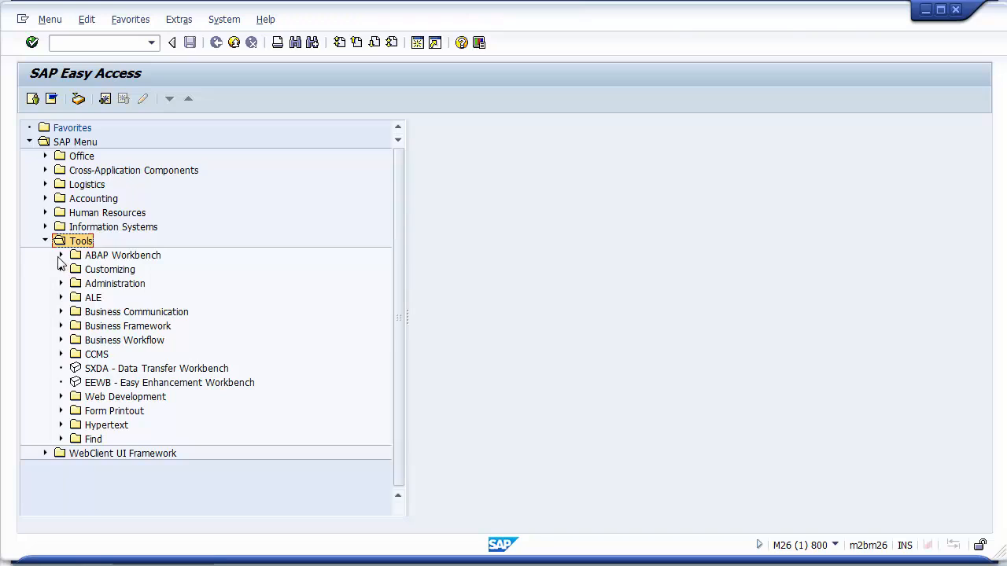
click(77, 311)
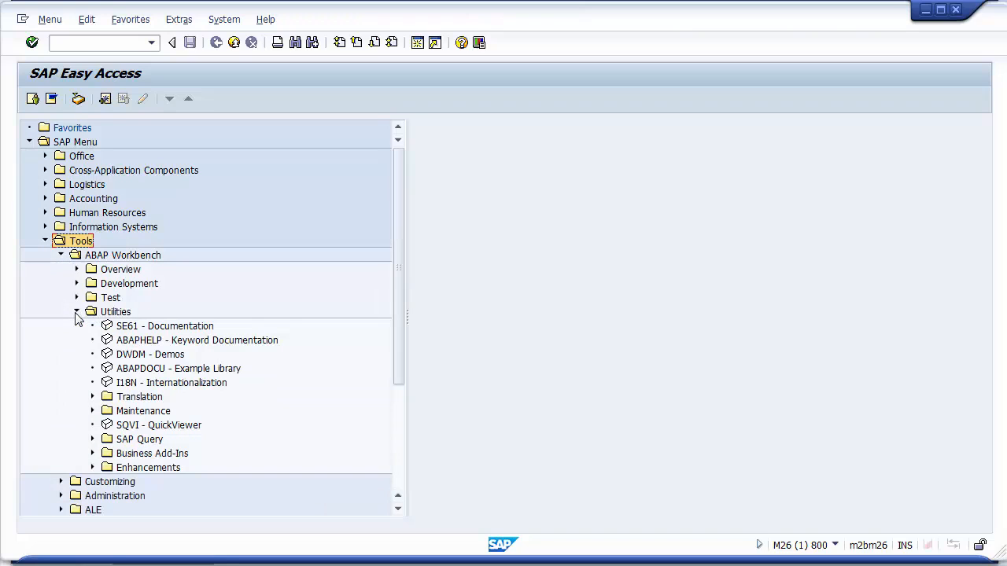
click(141, 429)
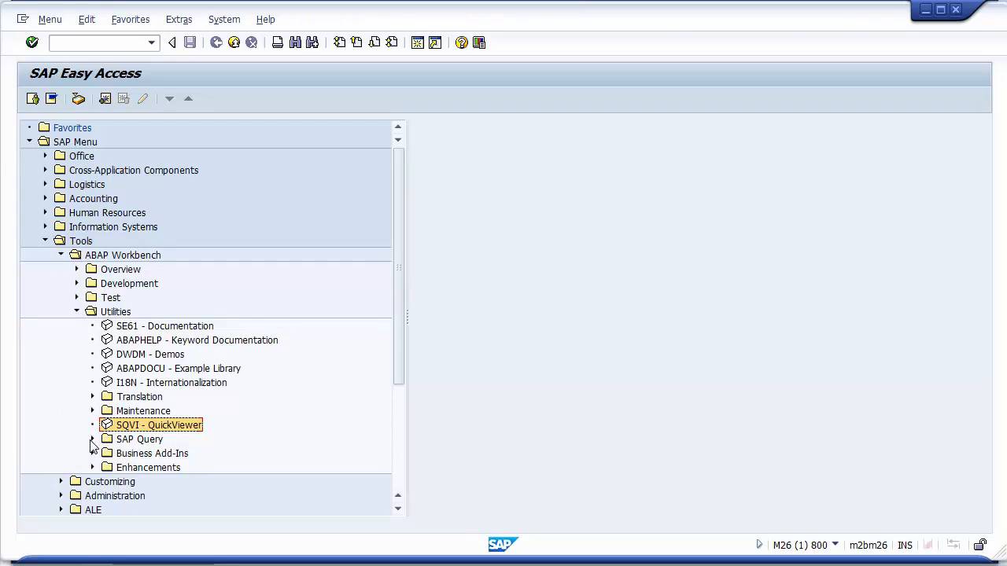
click(92, 439)
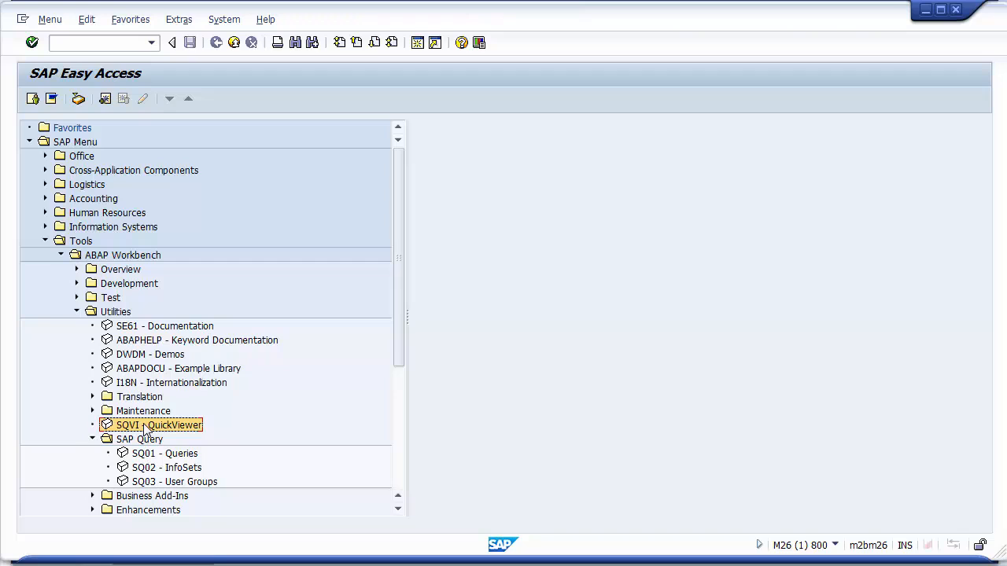
double_click(144, 427)
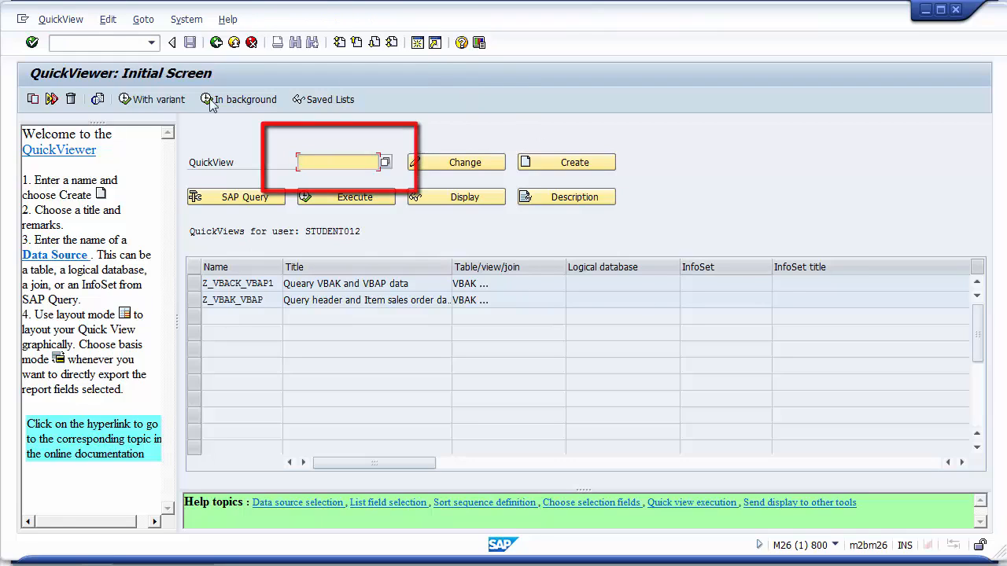
click(60, 19)
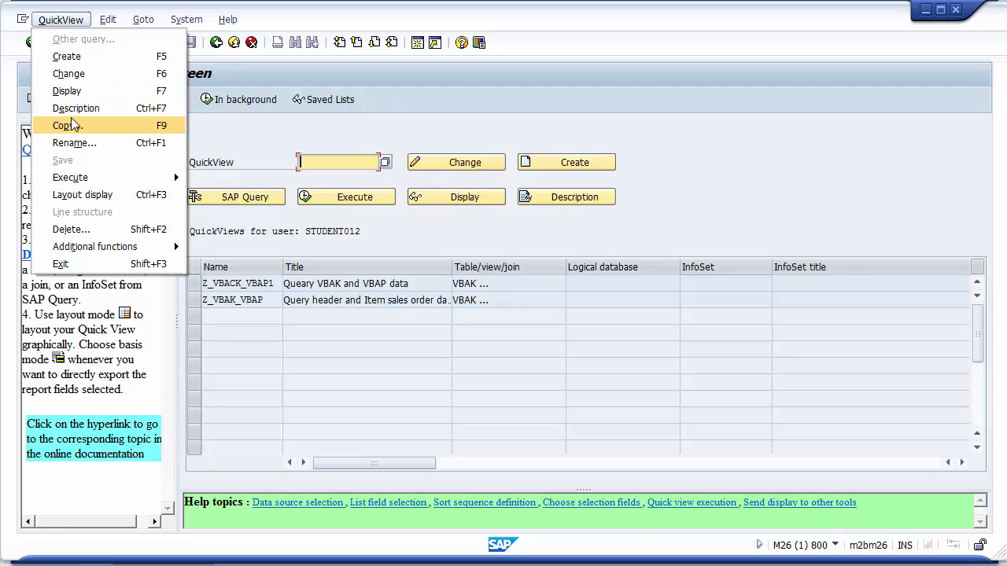
mouse_move(101, 248)
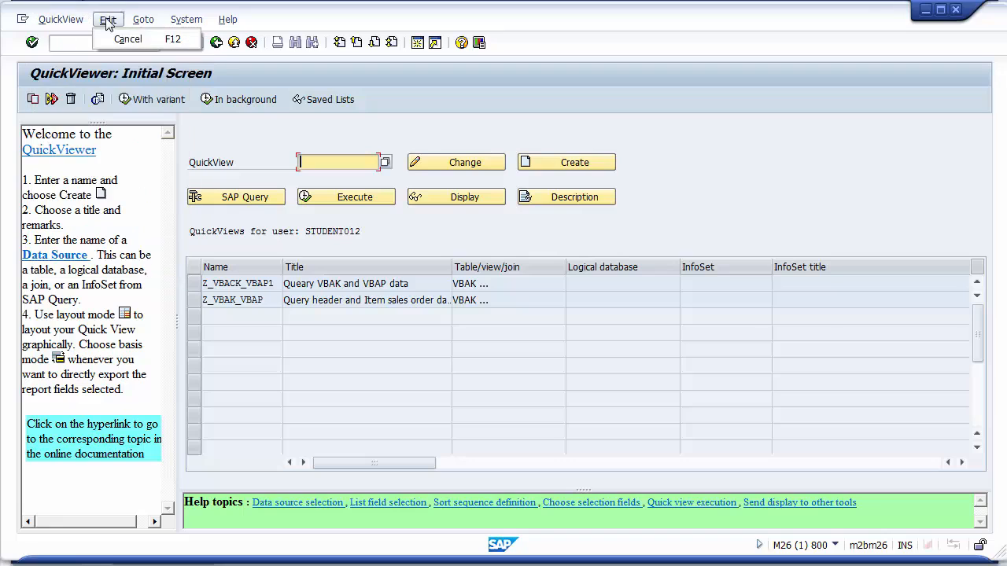
mouse_move(140, 22)
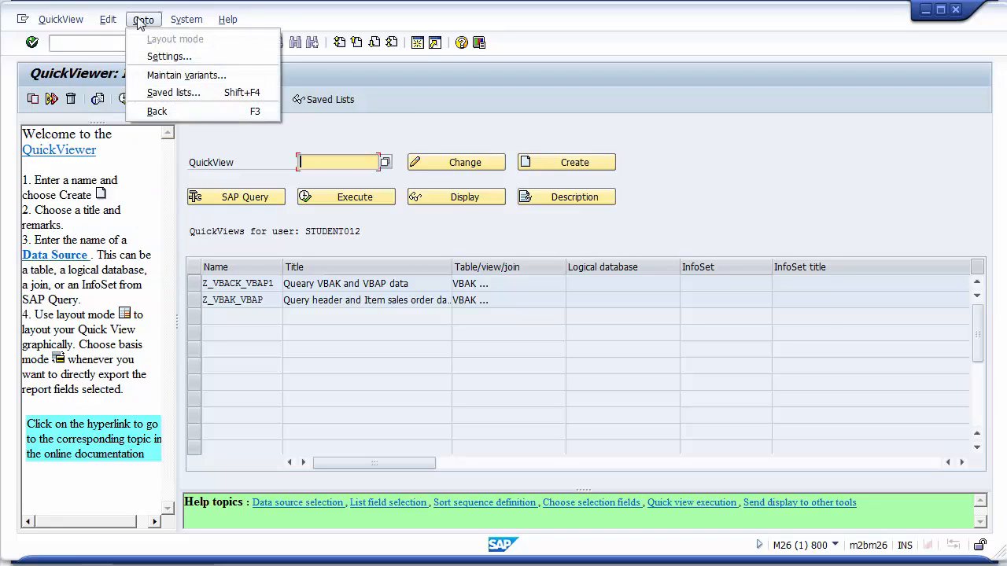
click(321, 135)
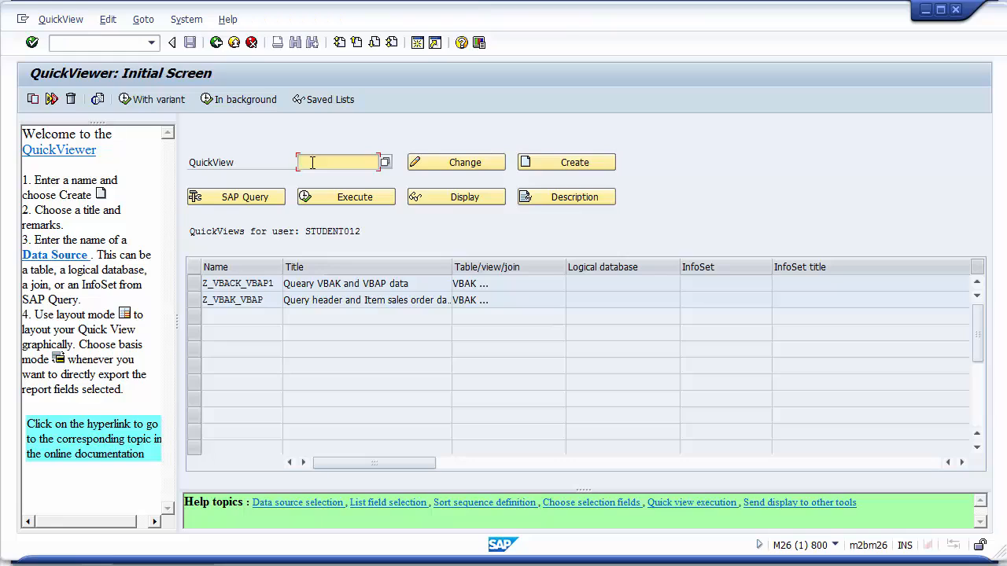
Enter the QuickView name ZTEST_ANALYSIS and start creating the QuickView.
text(ZTEST_Analysis)
click(571, 164)
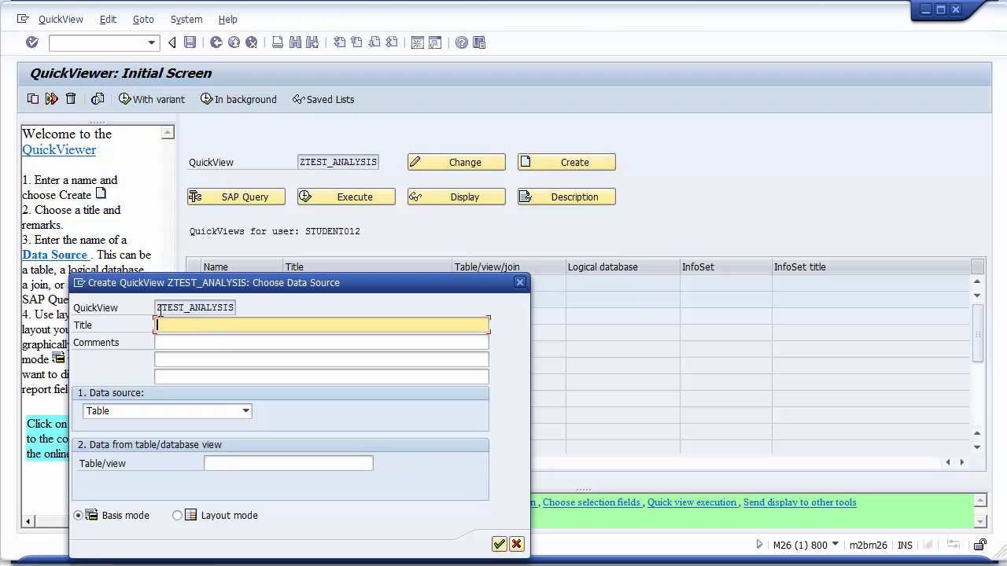
Set the QuickView title to Test Analysis.
click(162, 309)
drag(269, 311, 272, 309)
click(272, 309)
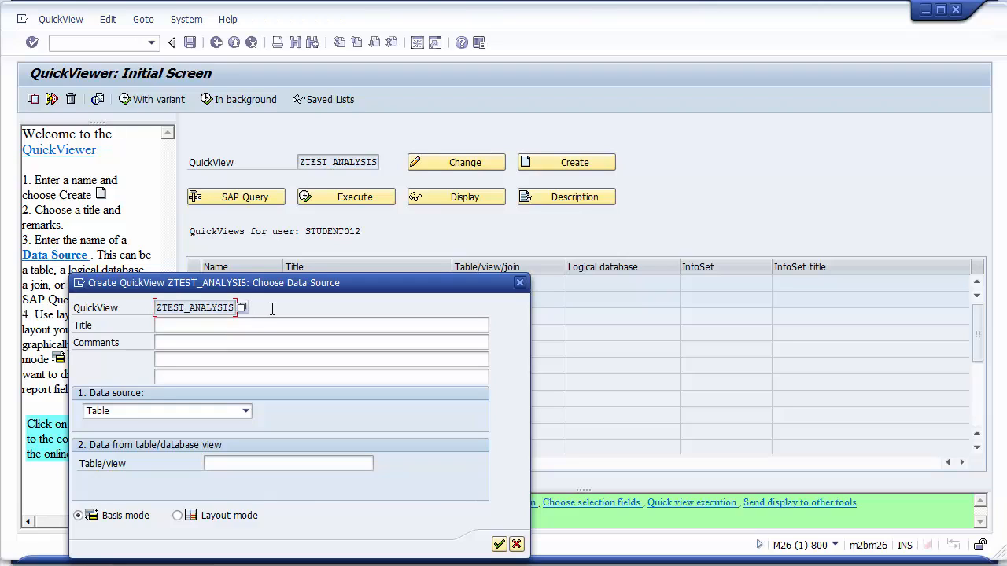
click(237, 326)
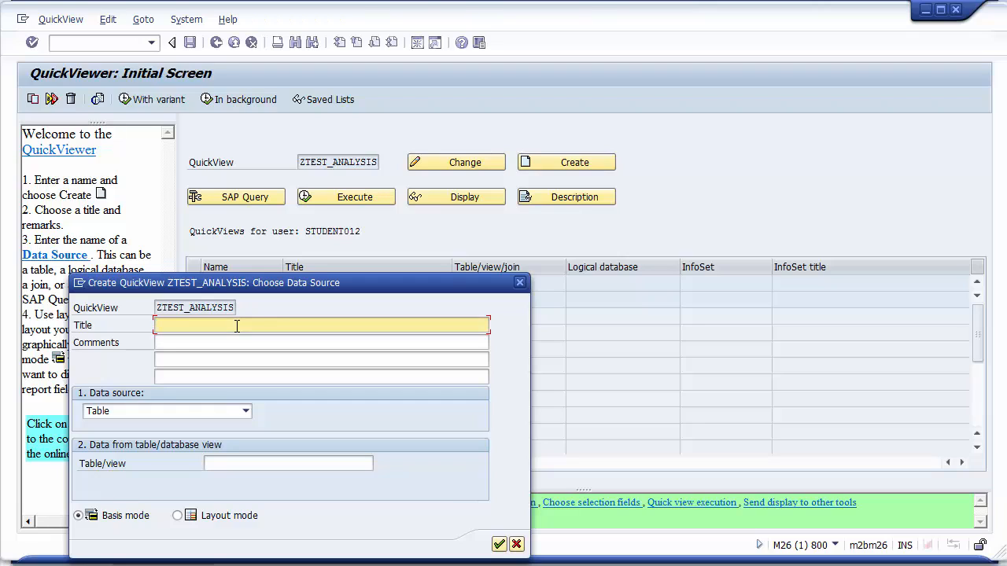
text(Test Analysis)
Keep Table as data source, set the table/view to VBAK and confirm the dialog.
click(245, 410)
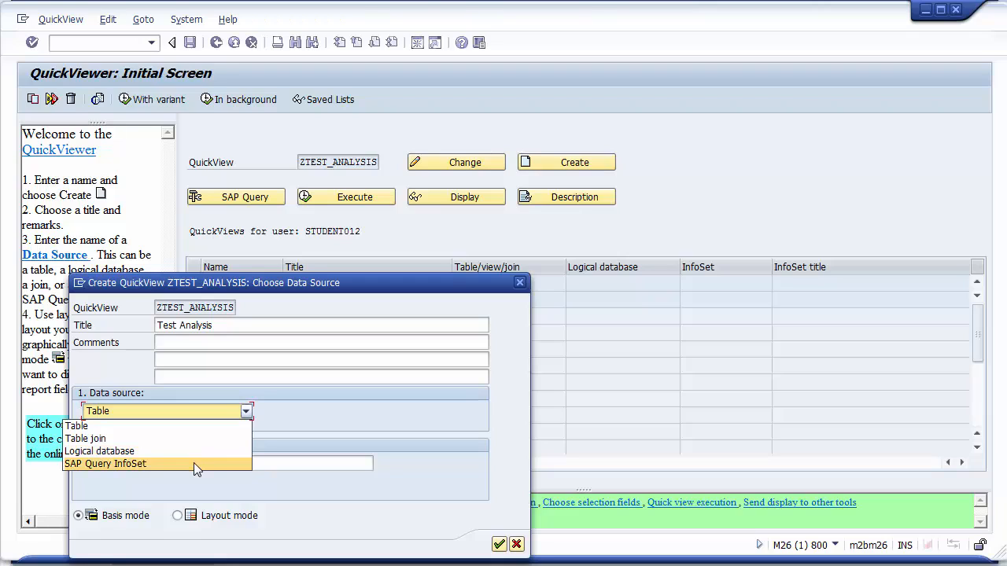
click(148, 429)
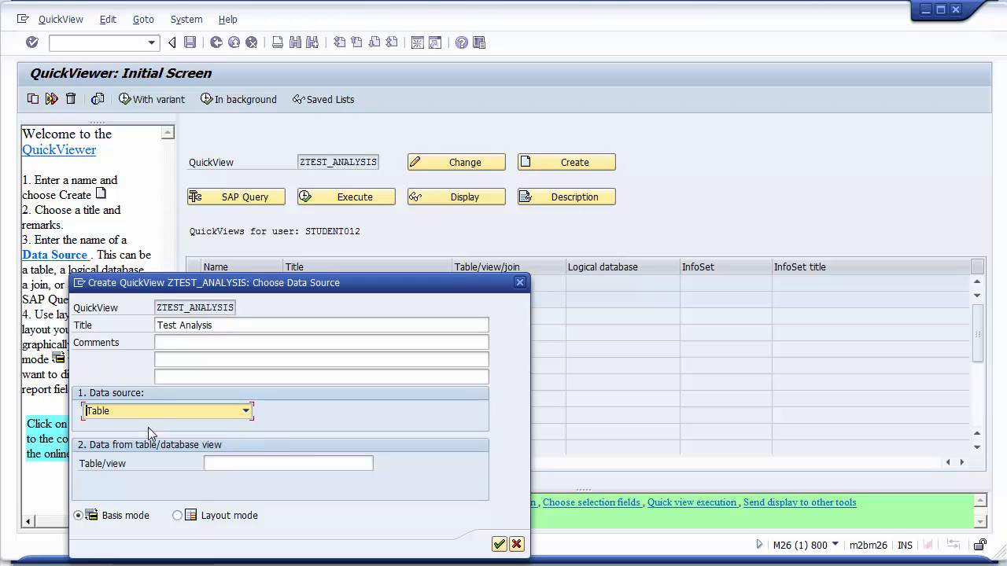
click(499, 544)
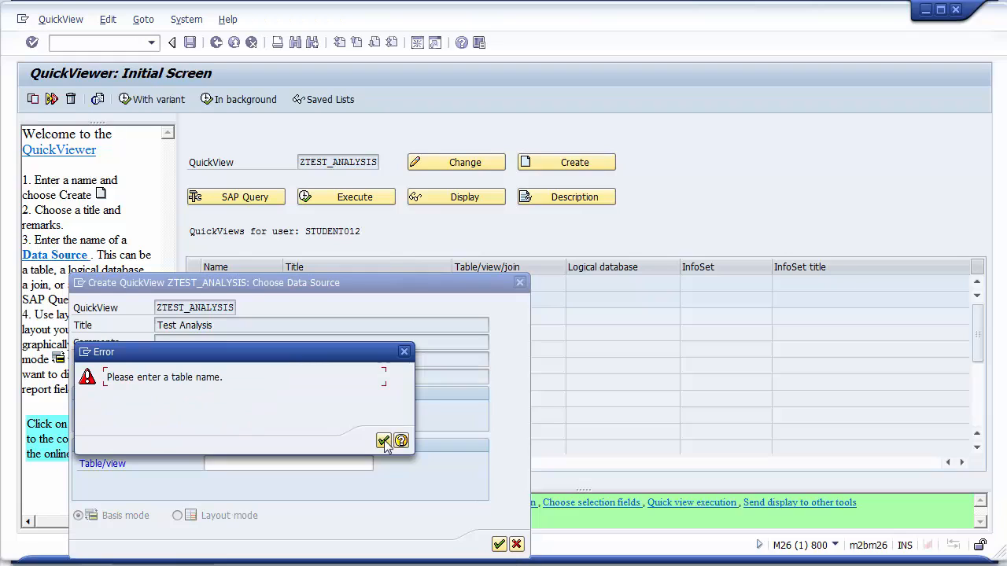
click(384, 441)
click(289, 464)
text(VBAK)
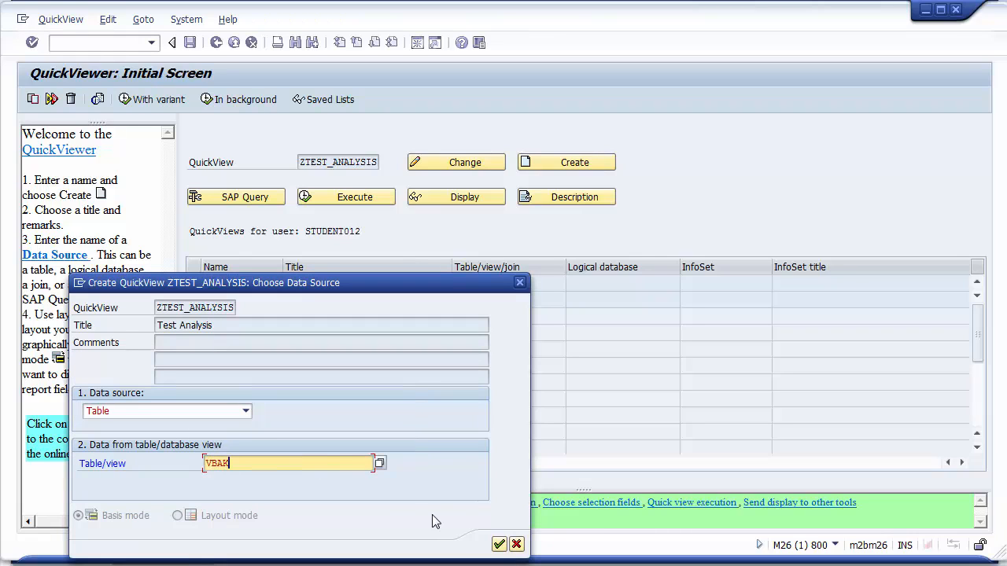
click(499, 544)
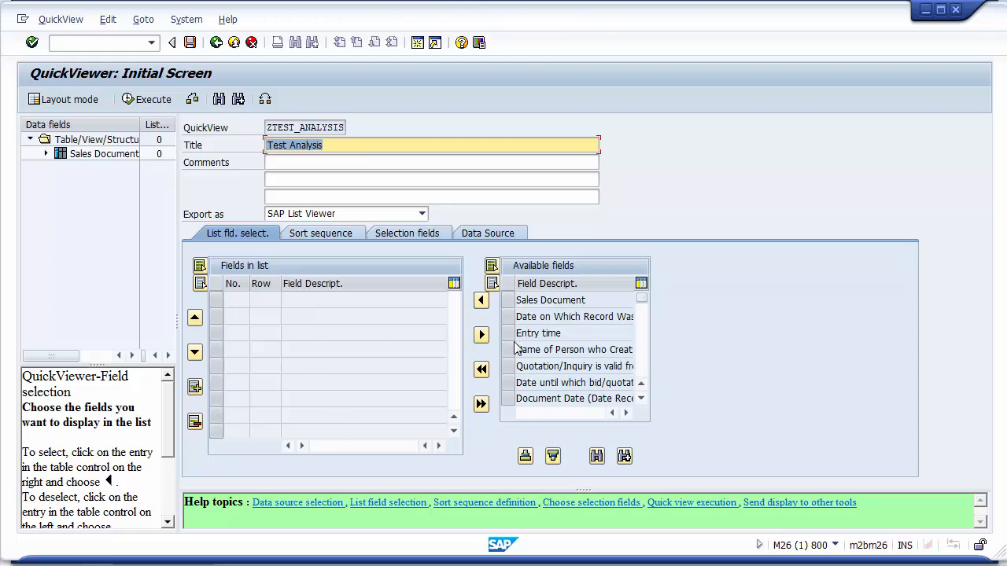
Browse the selection fields, list field selection and data source tabs of the QuickView.
click(387, 236)
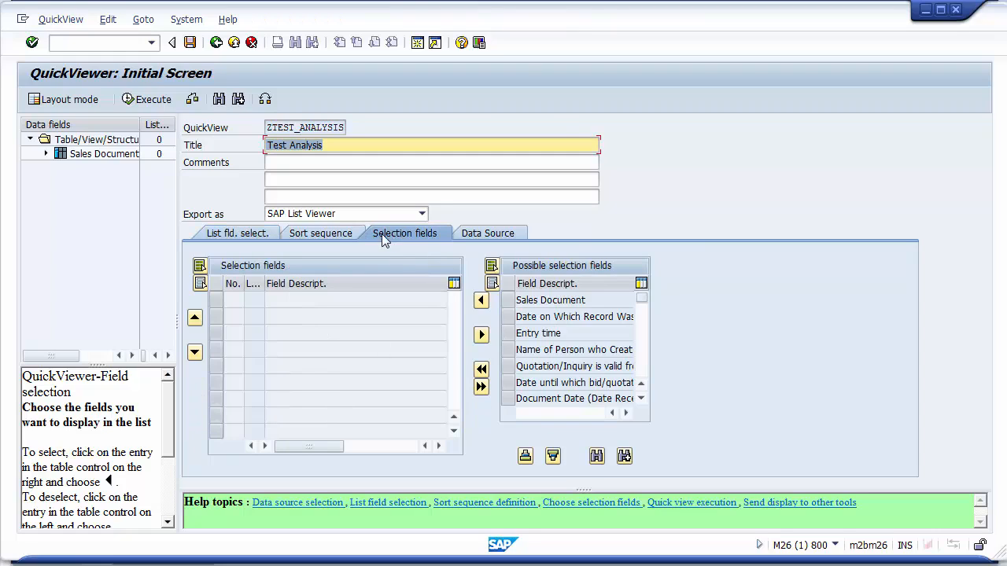
click(248, 233)
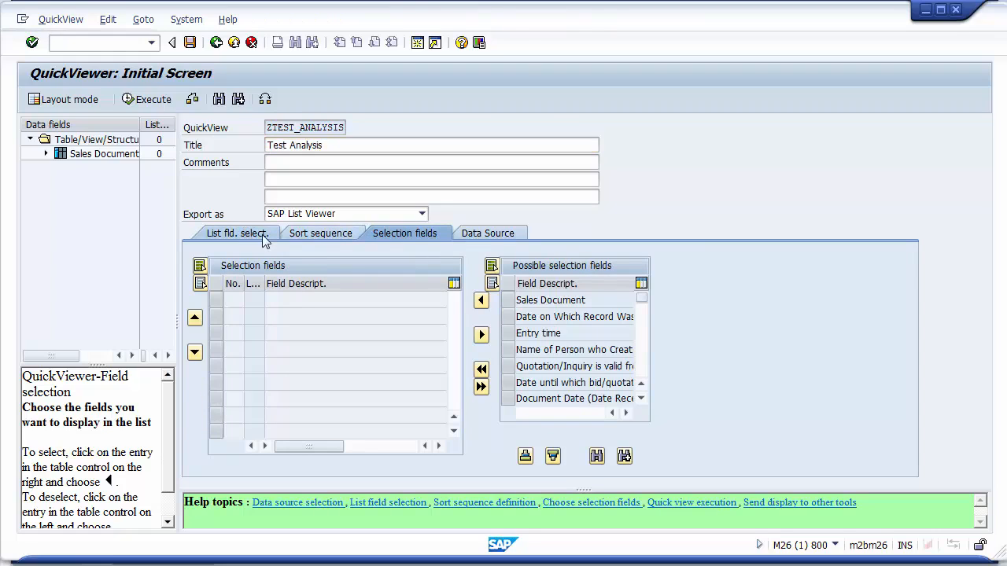
click(391, 234)
click(409, 235)
click(471, 233)
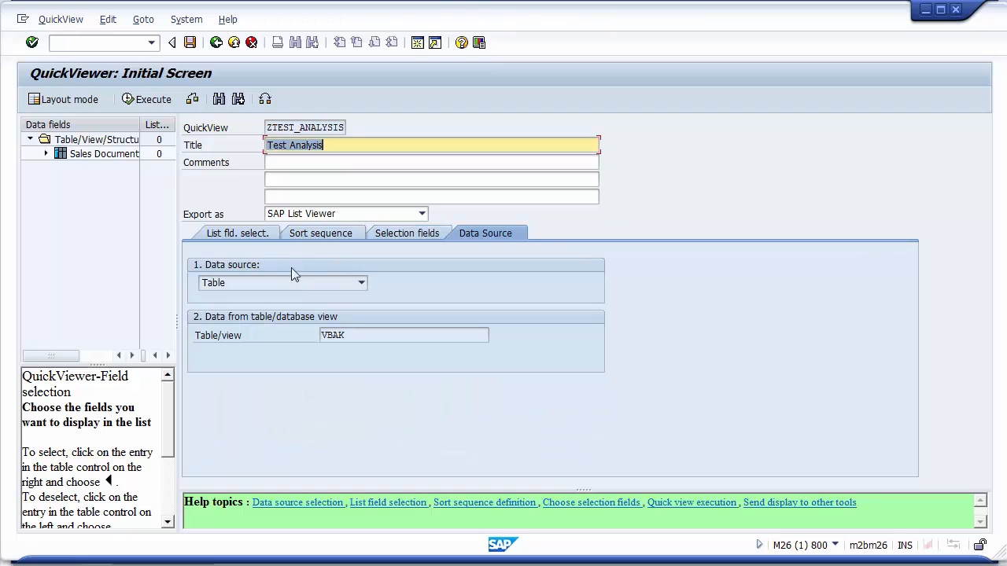
Exit QuickView maintenance without saving ZTEST_ANALYSIS.
click(215, 42)
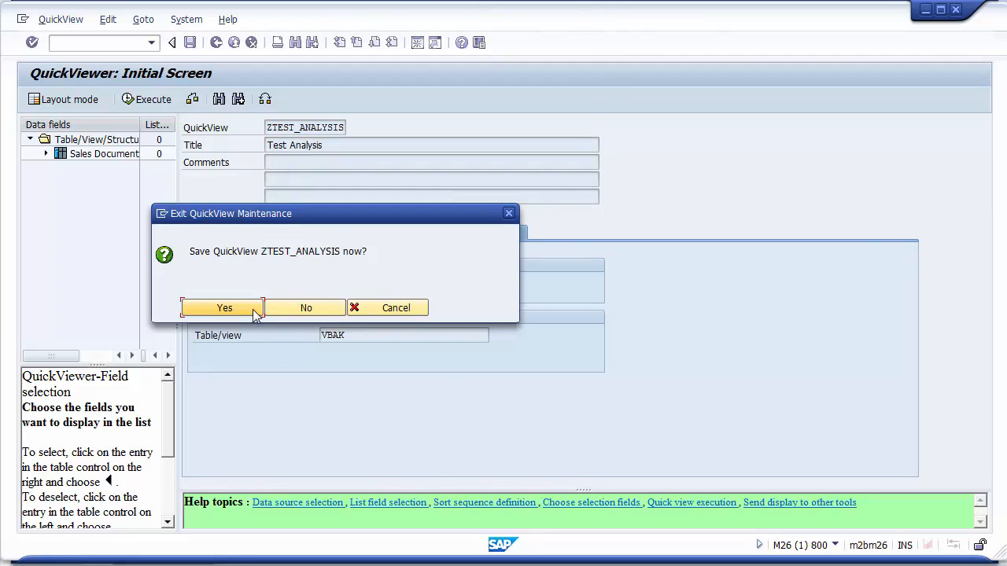
click(310, 310)
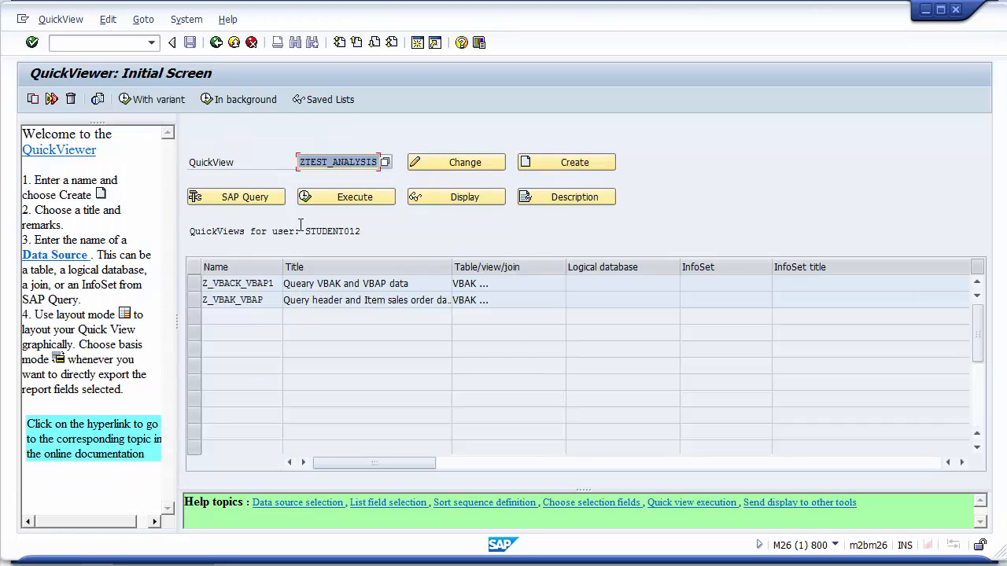
Create the ZTEST_ANALYSIS QuickView again, choosing Table join as the data source.
click(541, 162)
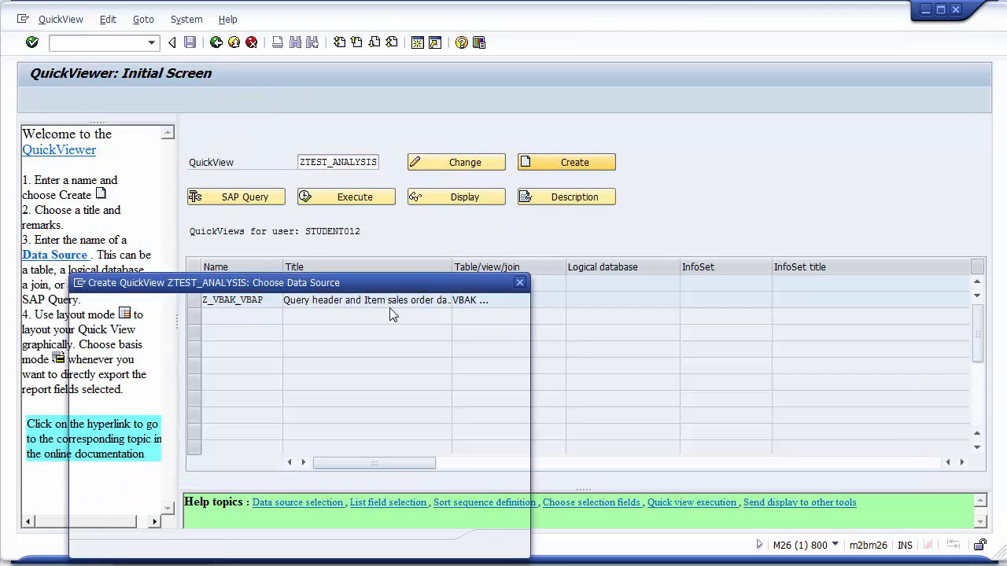
click(246, 411)
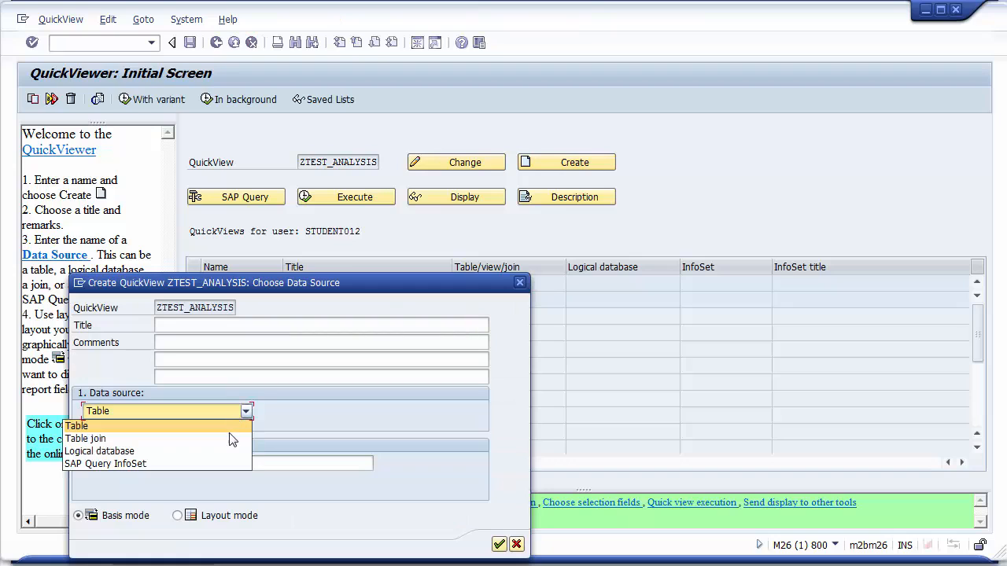
click(232, 436)
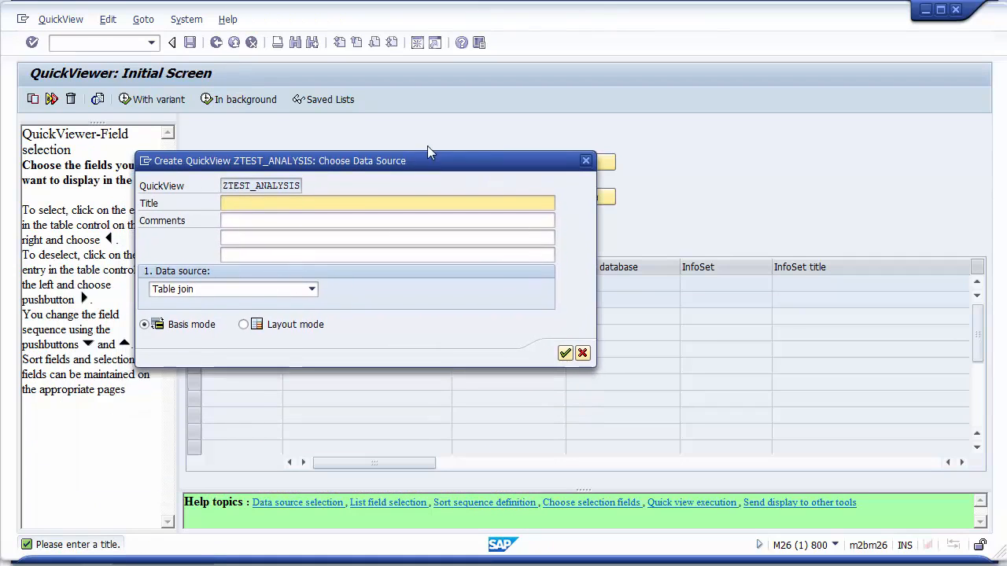
click(568, 339)
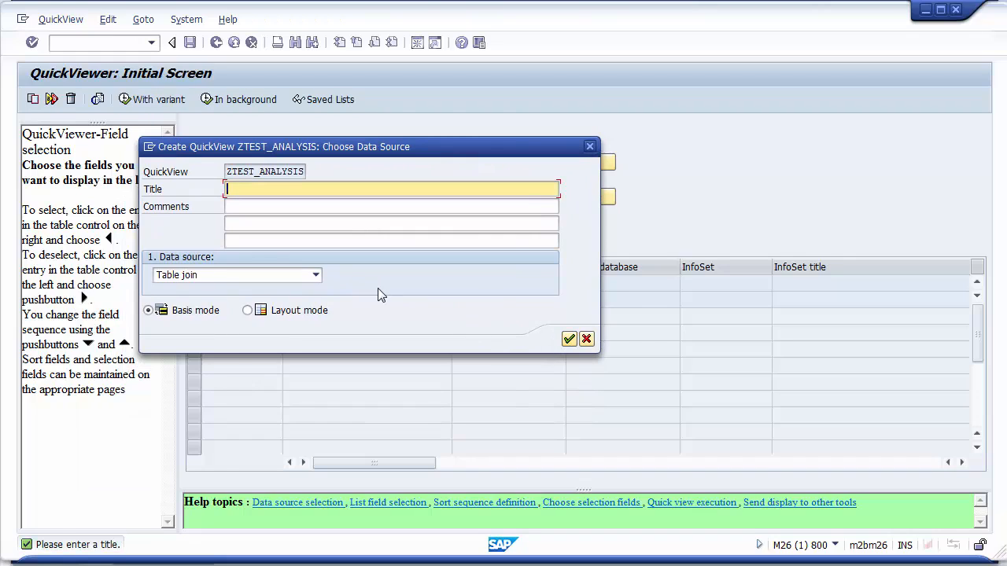
Enter the title Test Analysis and confirm the data source dialog.
click(282, 190)
text(Test Analysis)
click(570, 339)
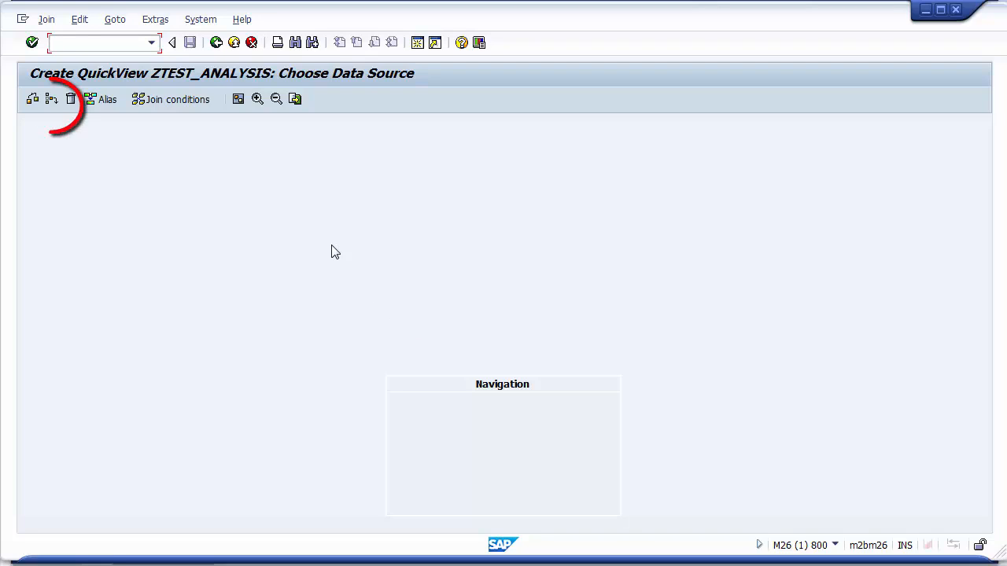
Add table VBKD to the table join.
click(51, 100)
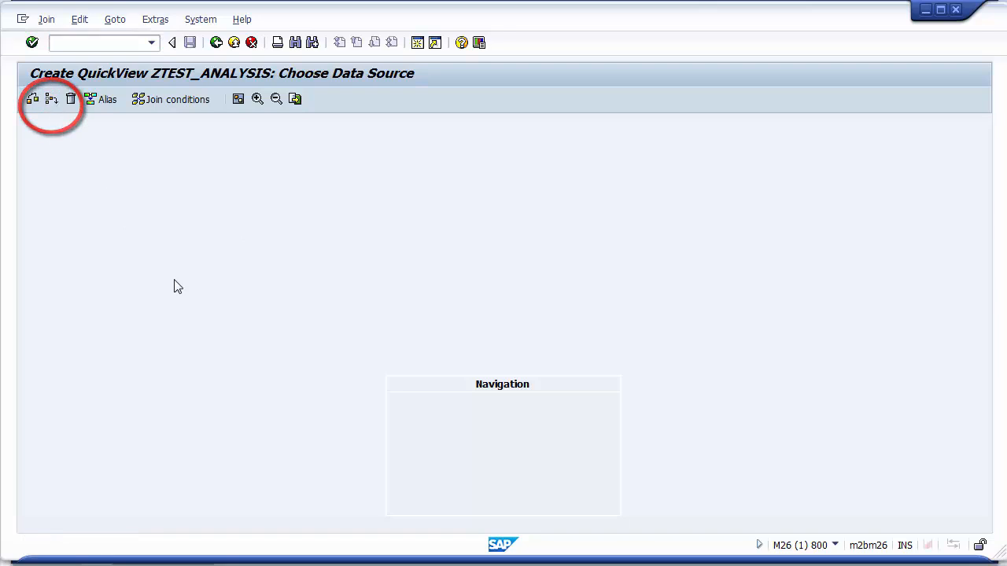
text(VBKD)
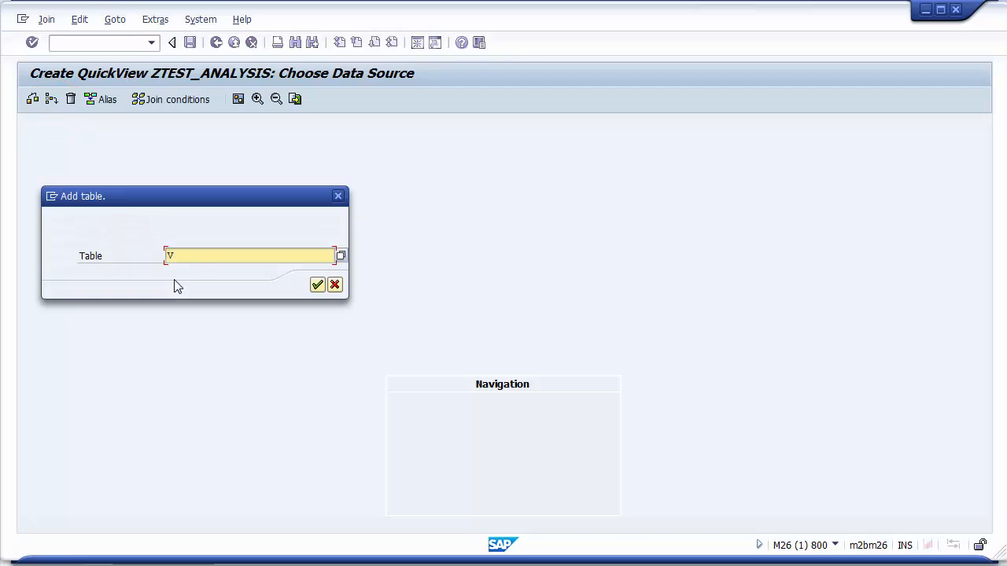
click(317, 285)
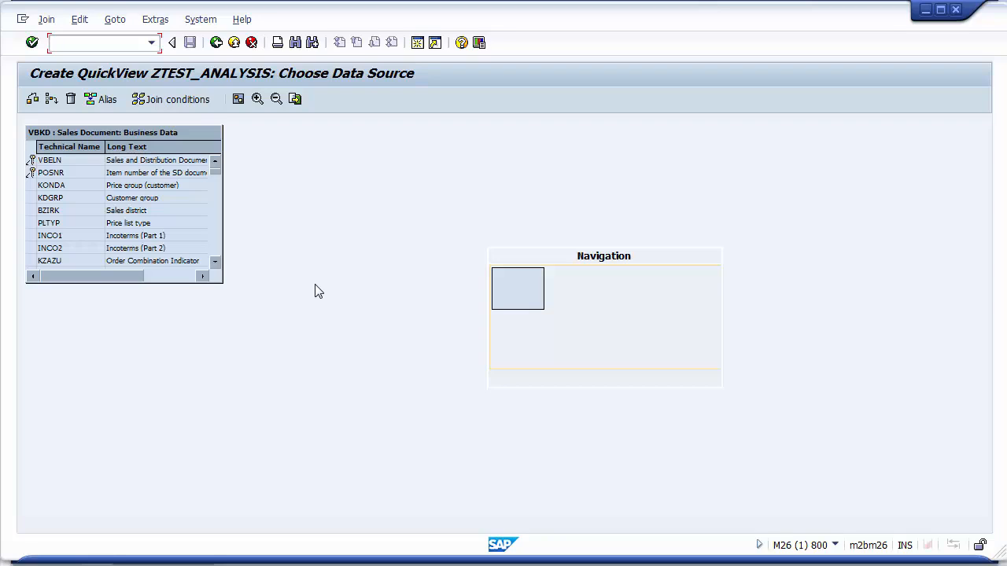
Add table VBAK to the table join.
click(189, 198)
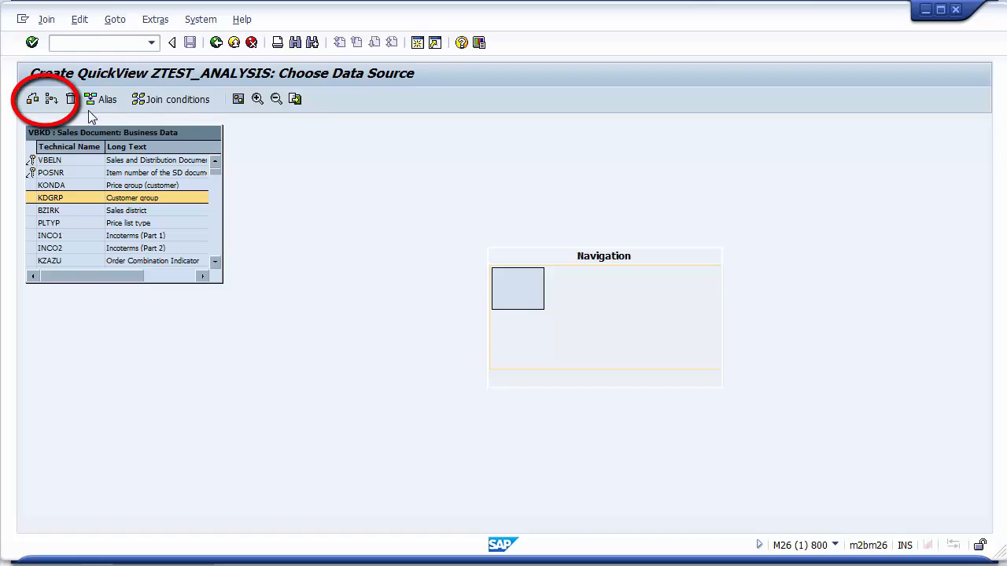
click(50, 99)
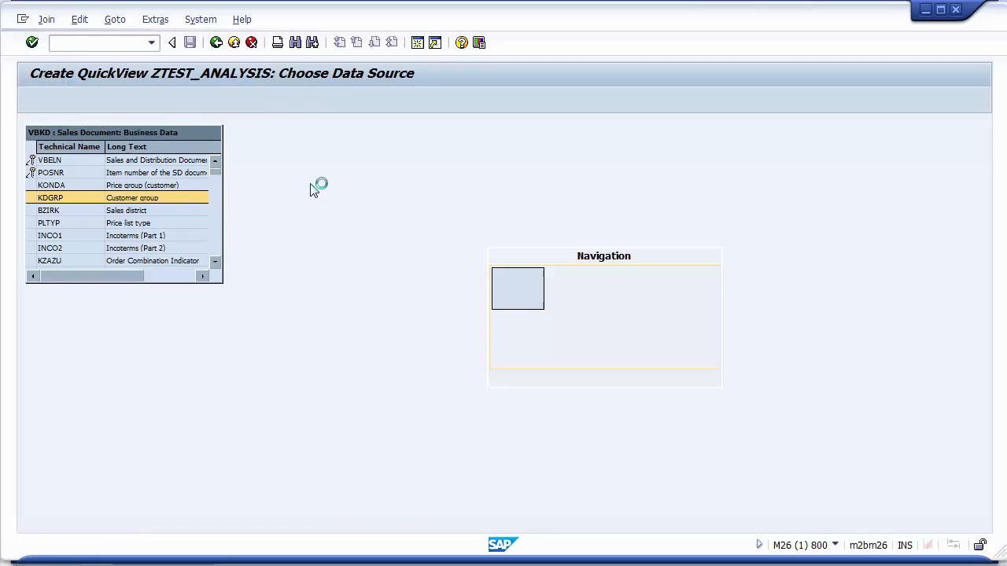
text(VBAK)
click(318, 285)
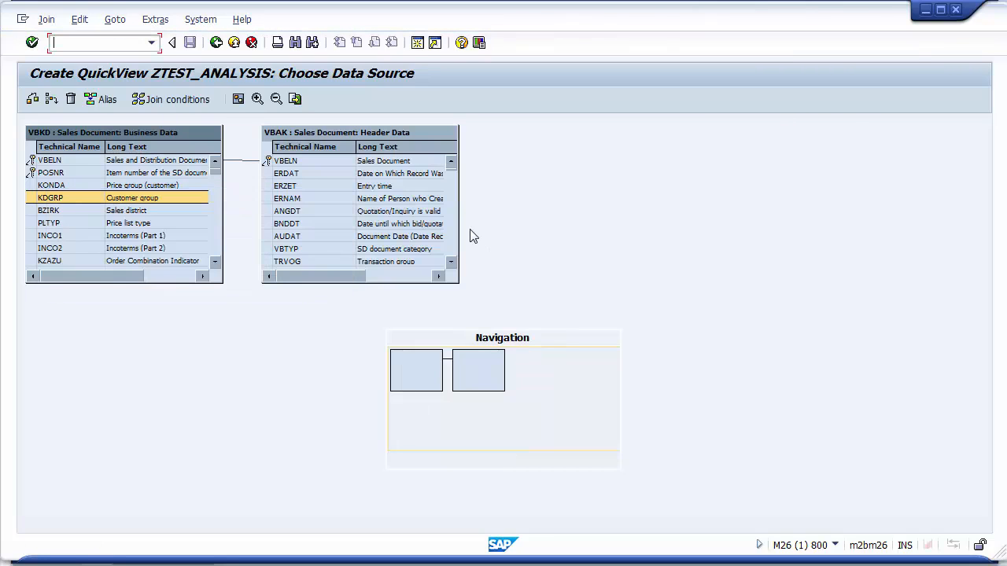
Check the join condition linking VBKD and VBAK, and return to the QuickView's initial screen.
drag(319, 139, 362, 141)
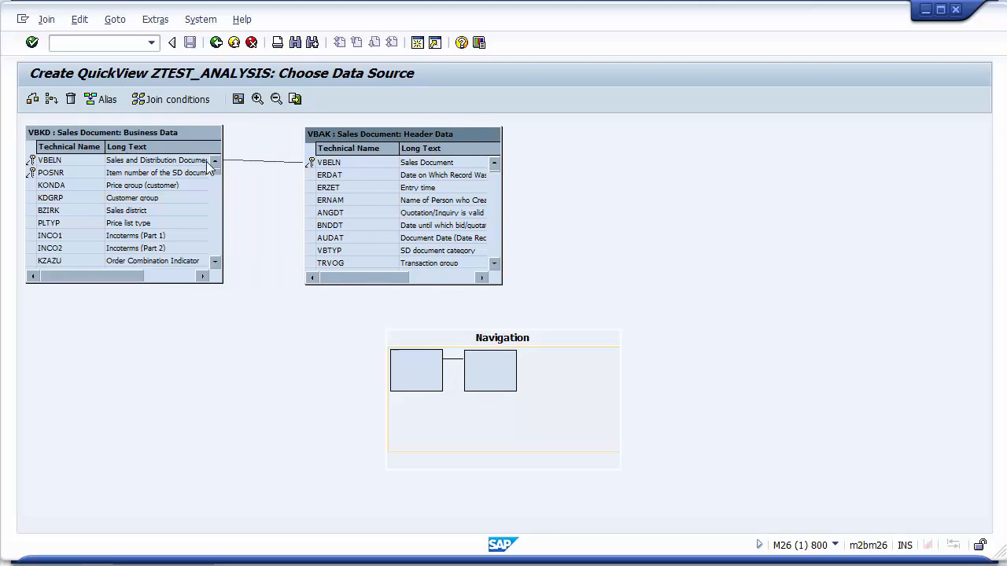
click(289, 162)
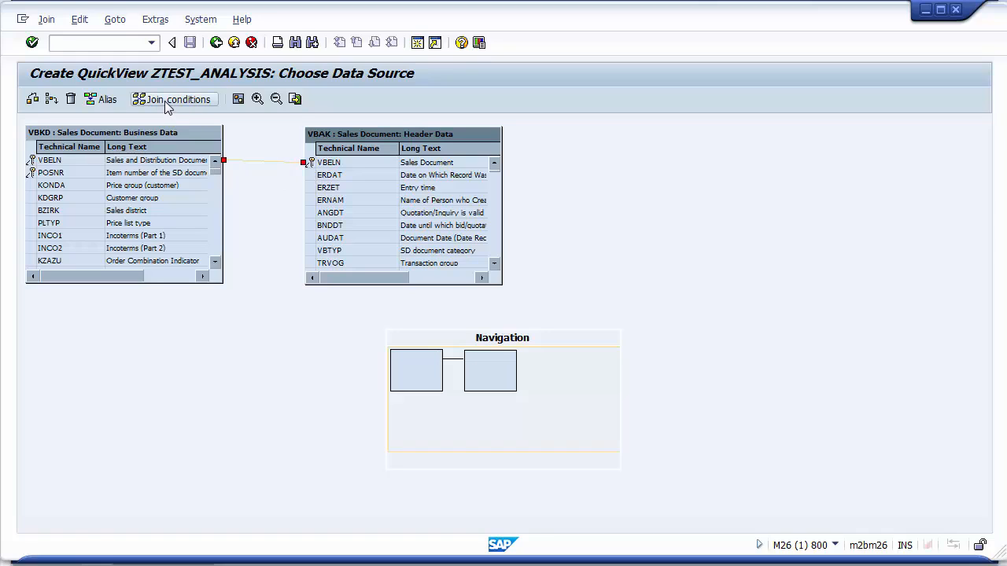
right_click(246, 165)
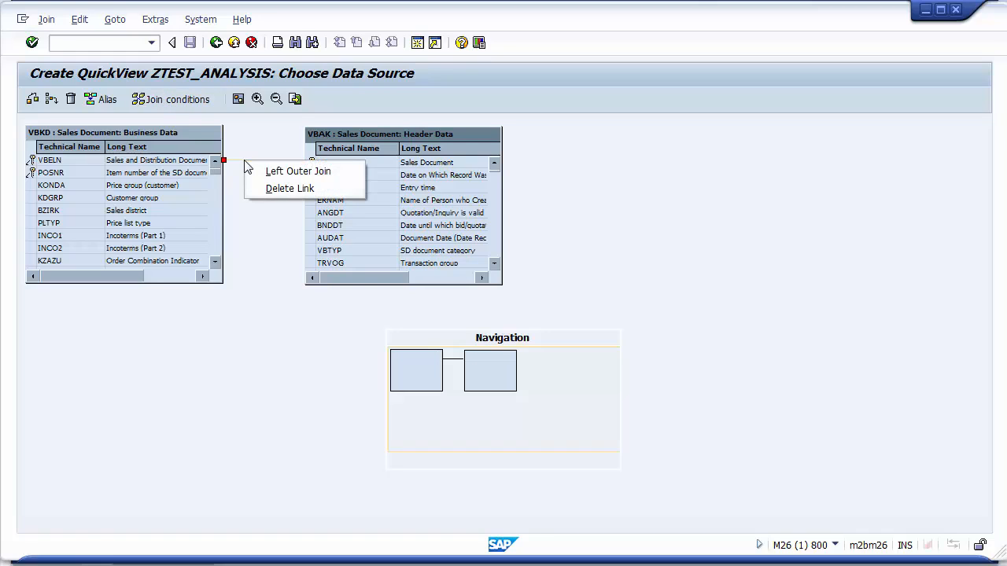
click(258, 145)
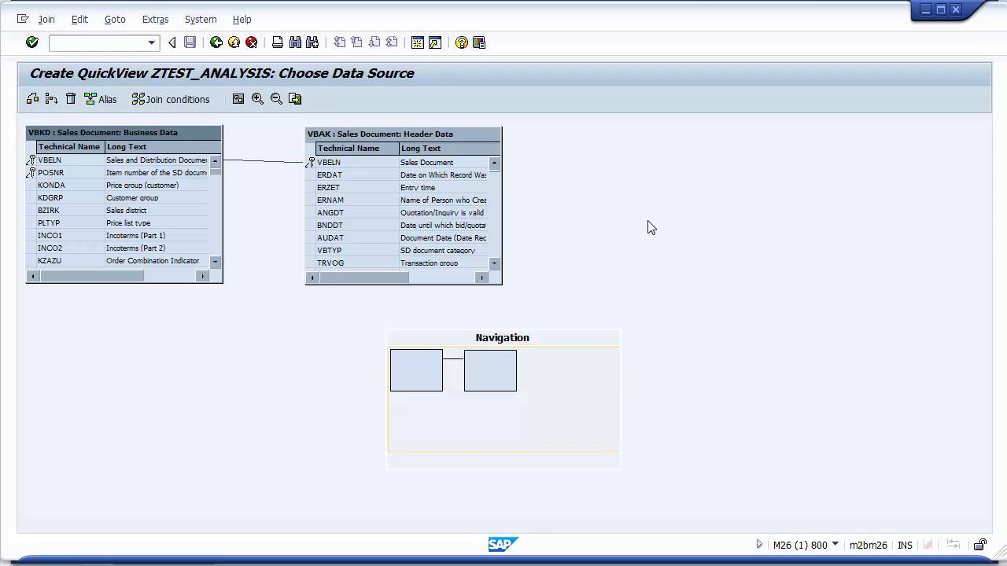
click(32, 99)
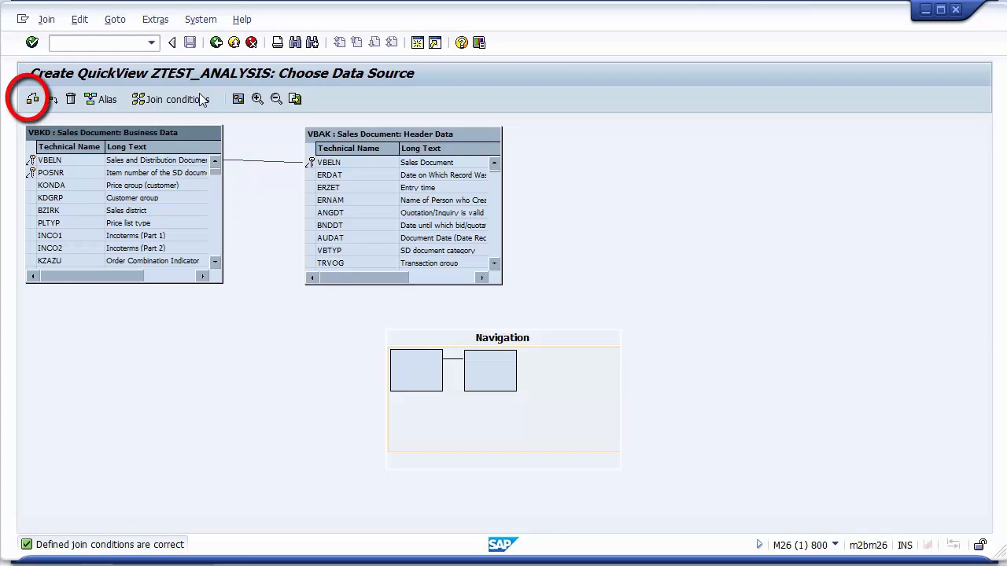
click(216, 43)
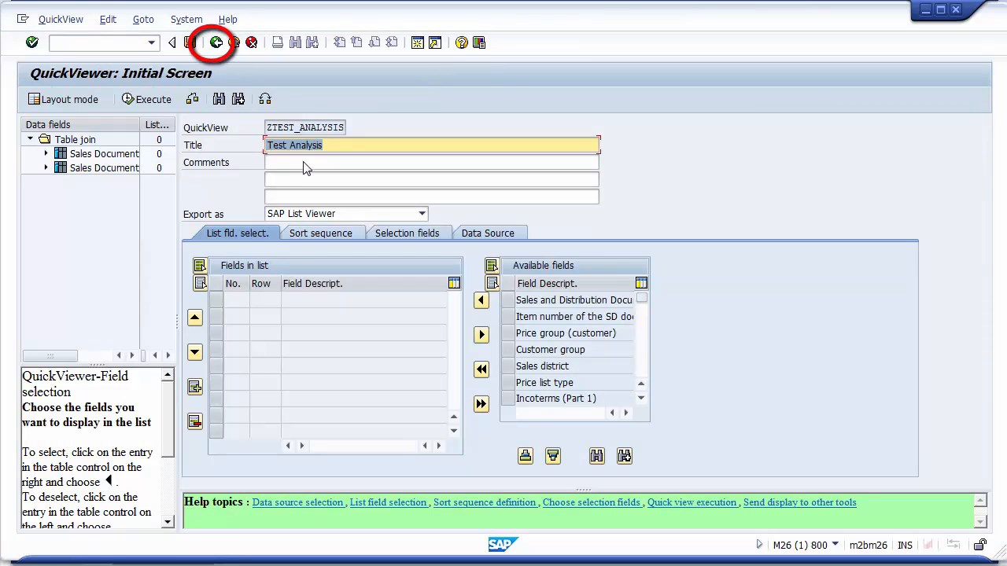
Search the possible selection fields for Pr and add Sales and Distribution: Pricing Procedure as a selection field.
click(479, 237)
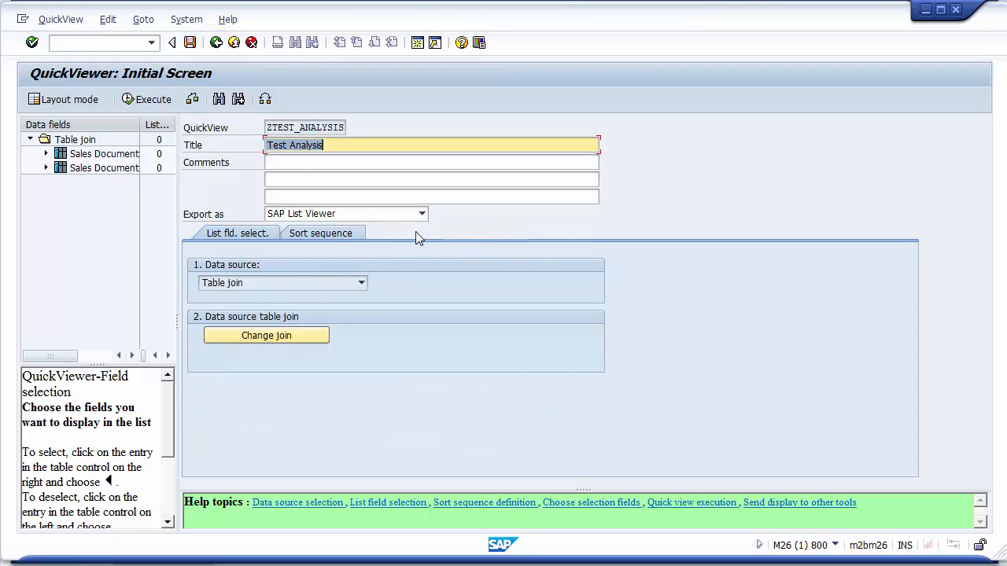
click(417, 234)
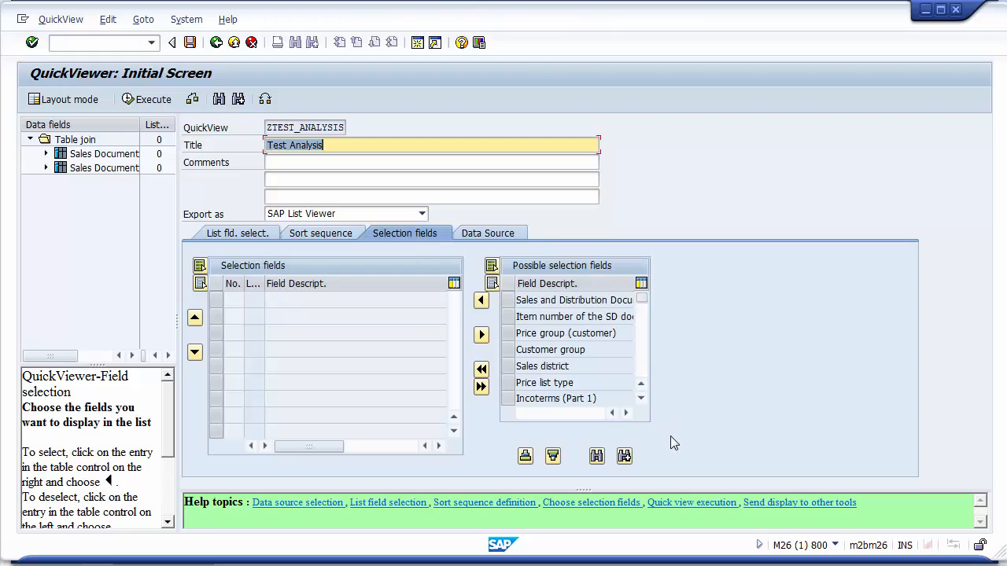
click(596, 456)
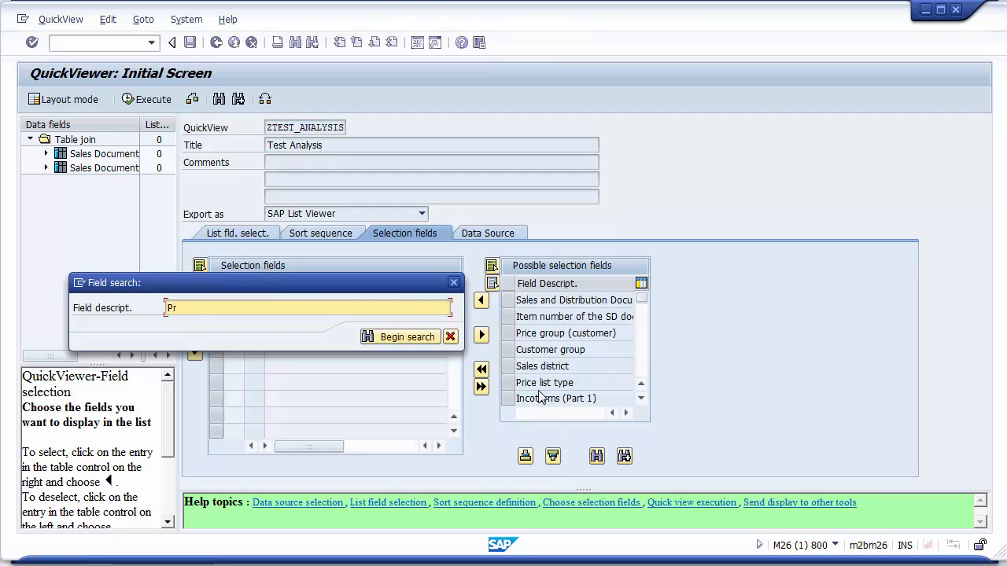
click(419, 337)
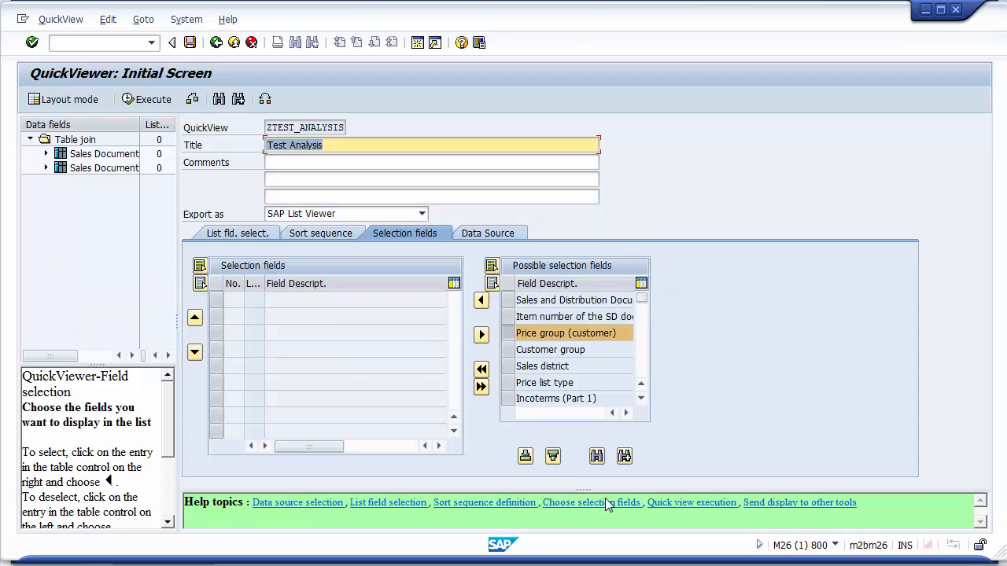
click(624, 456)
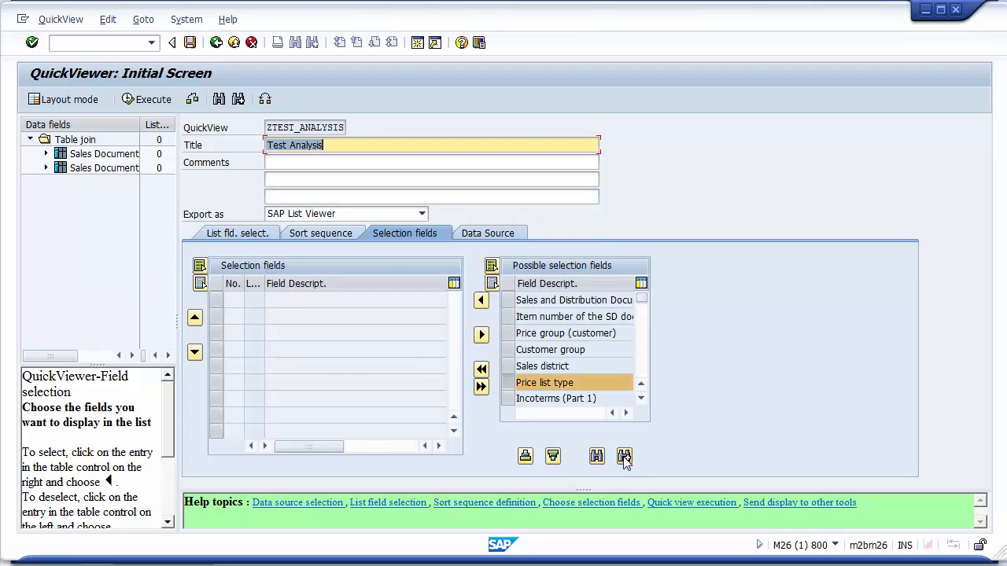
click(624, 456)
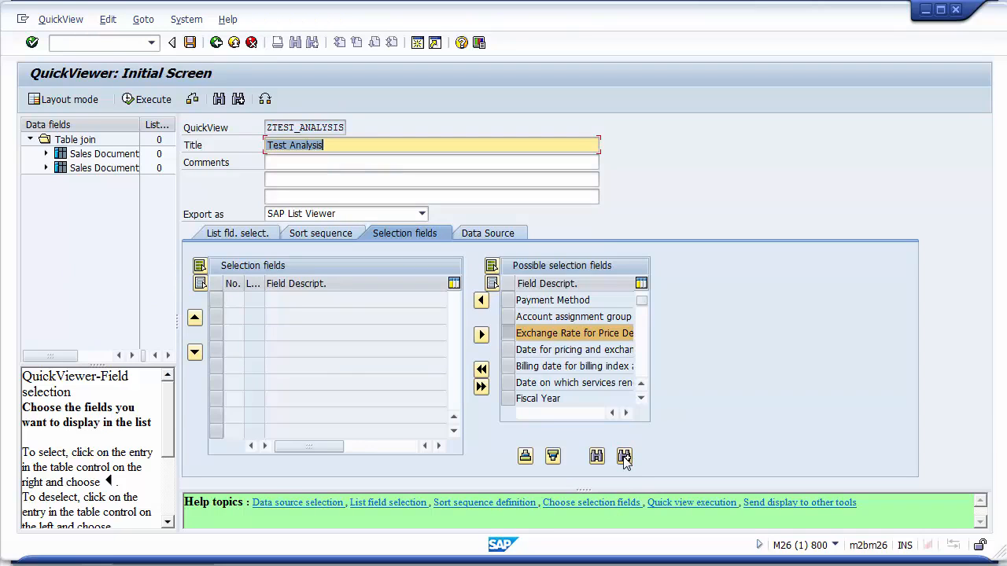
click(624, 456)
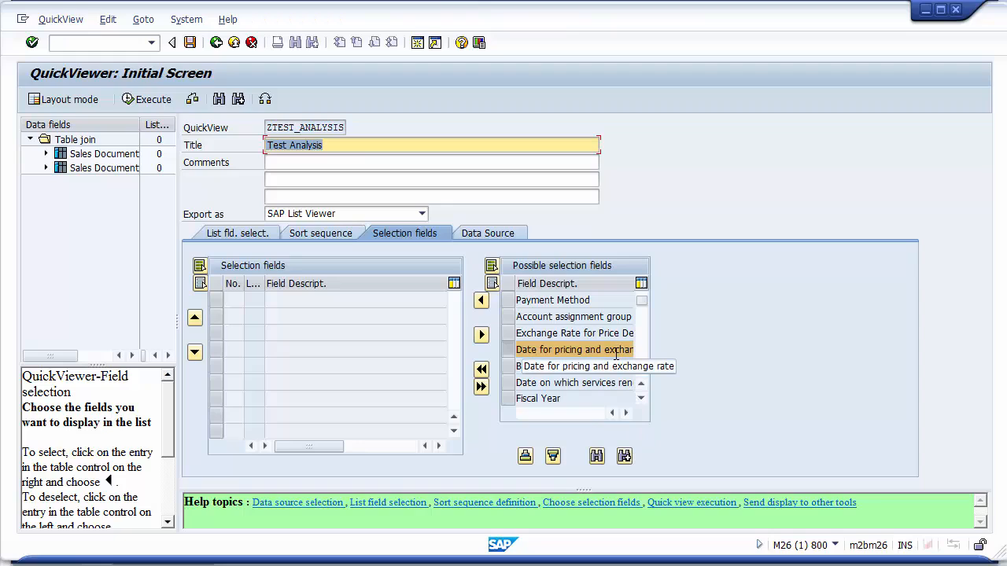
click(624, 456)
click(623, 457)
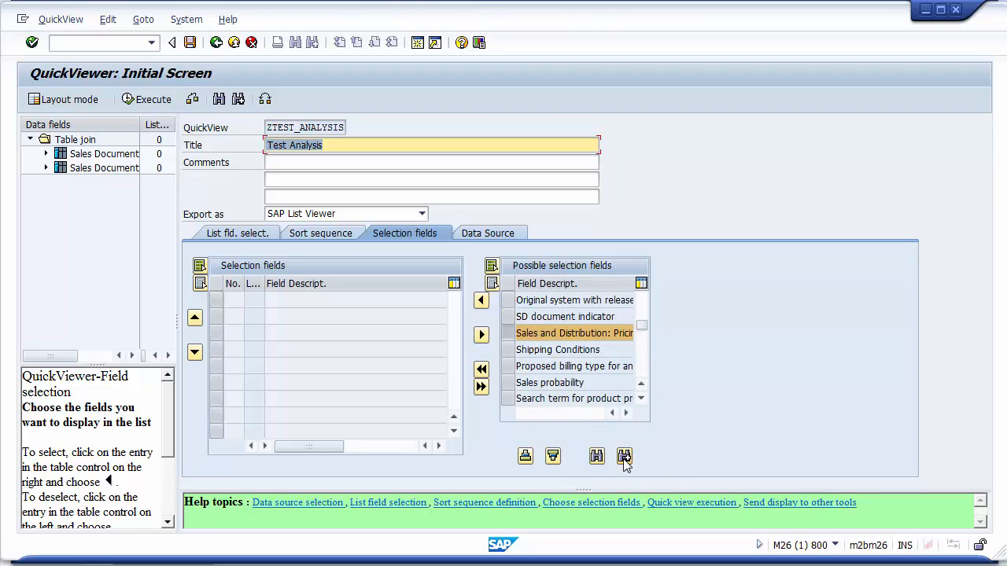
click(610, 334)
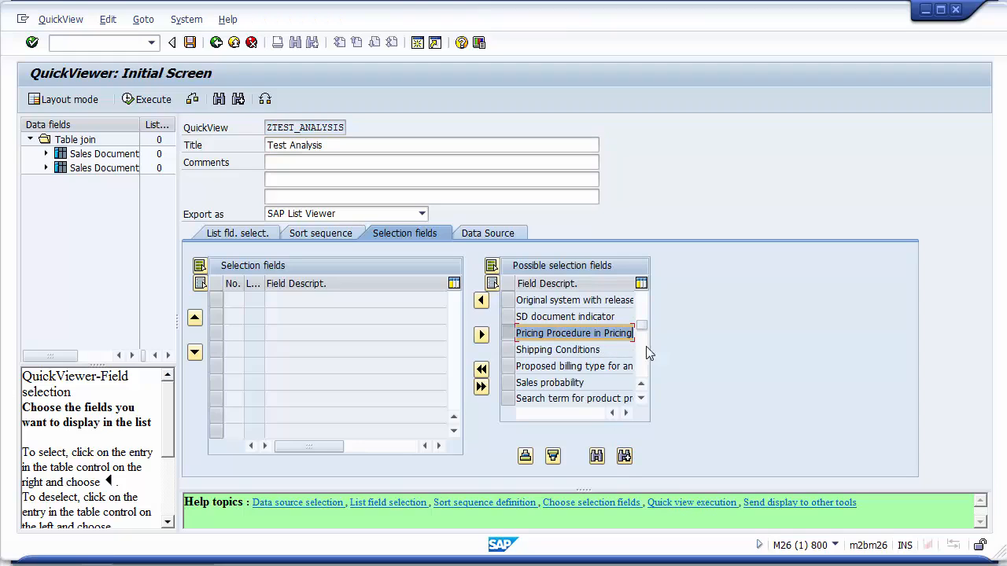
click(482, 301)
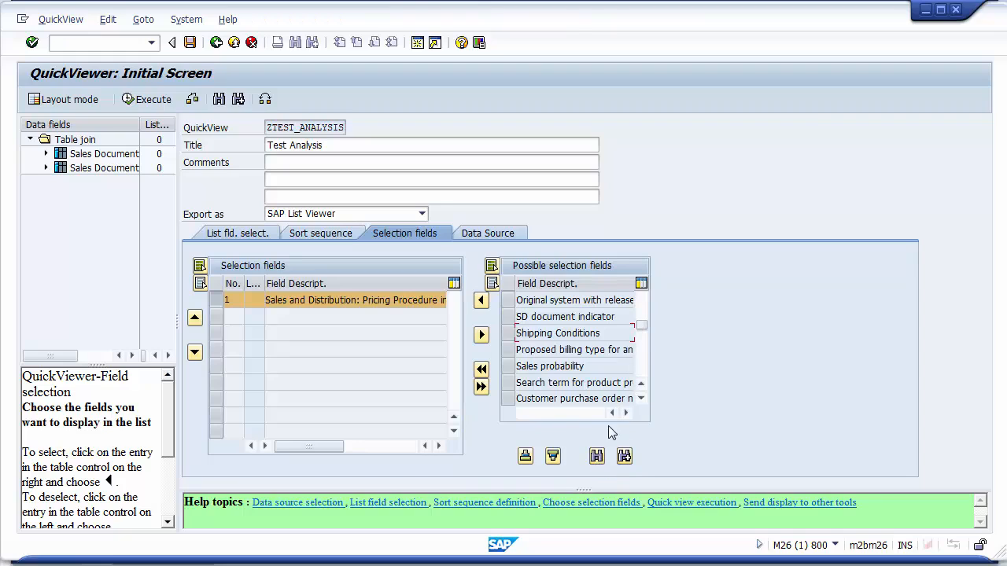
Search the possible selection fields for Order Type.
click(597, 457)
text(Order Type)
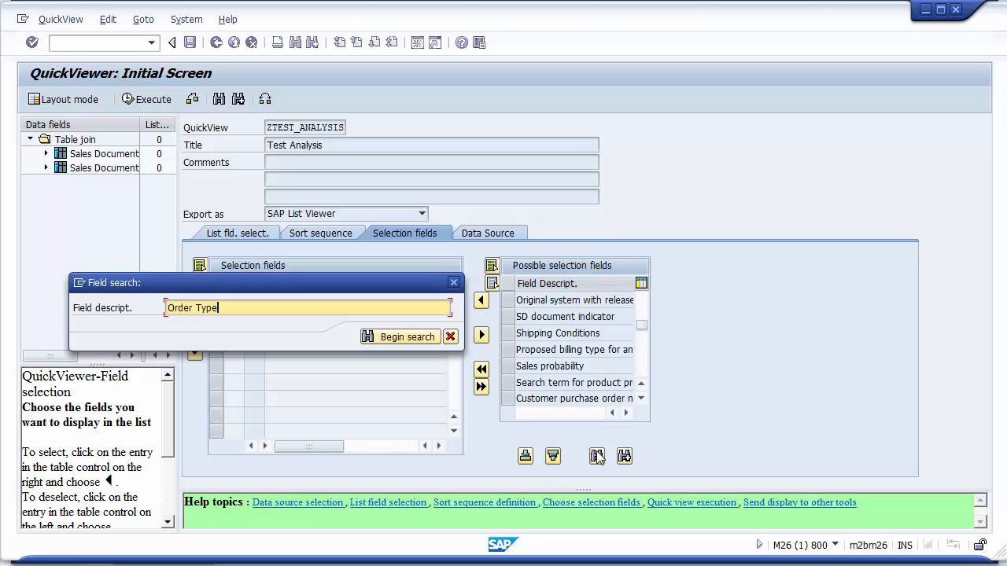
key(Return)
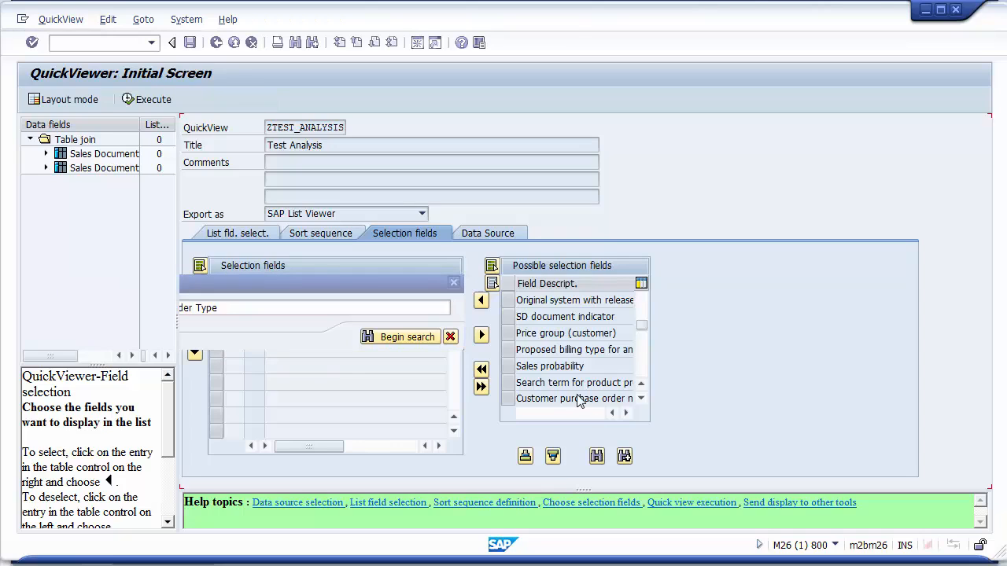
drag(641, 302, 641, 296)
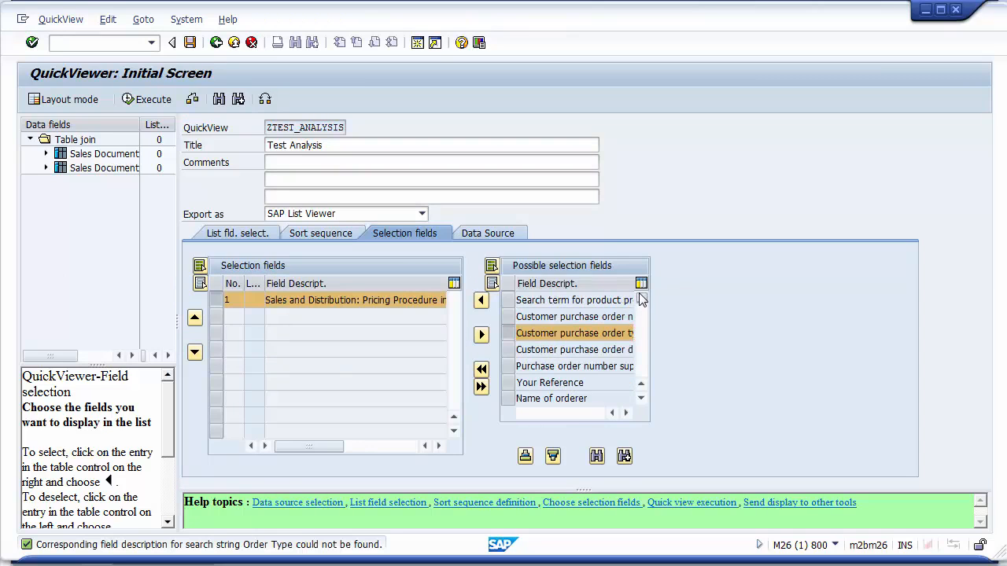
click(641, 360)
Search for Sales Document Type and add it as the second selection field.
click(596, 456)
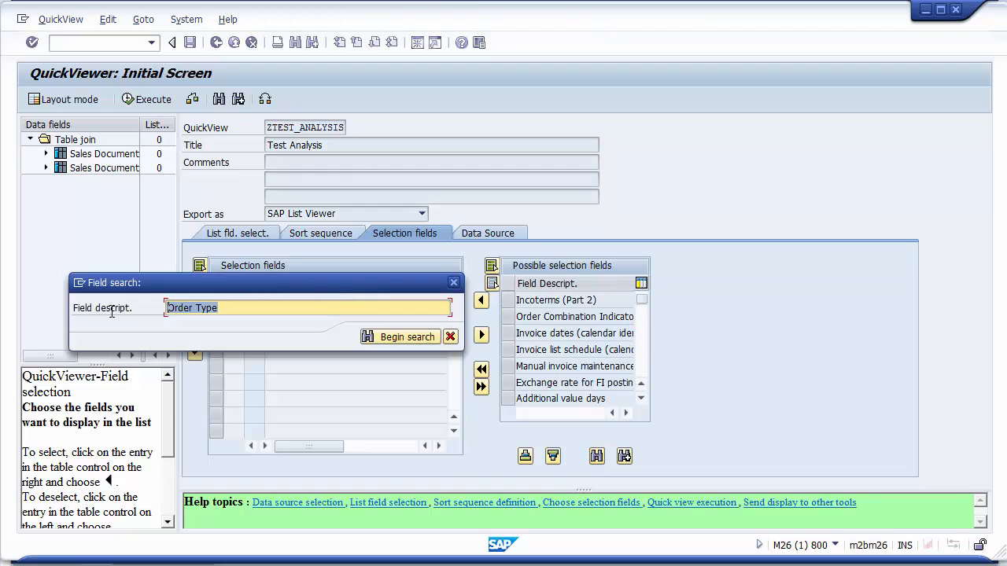
text(S)
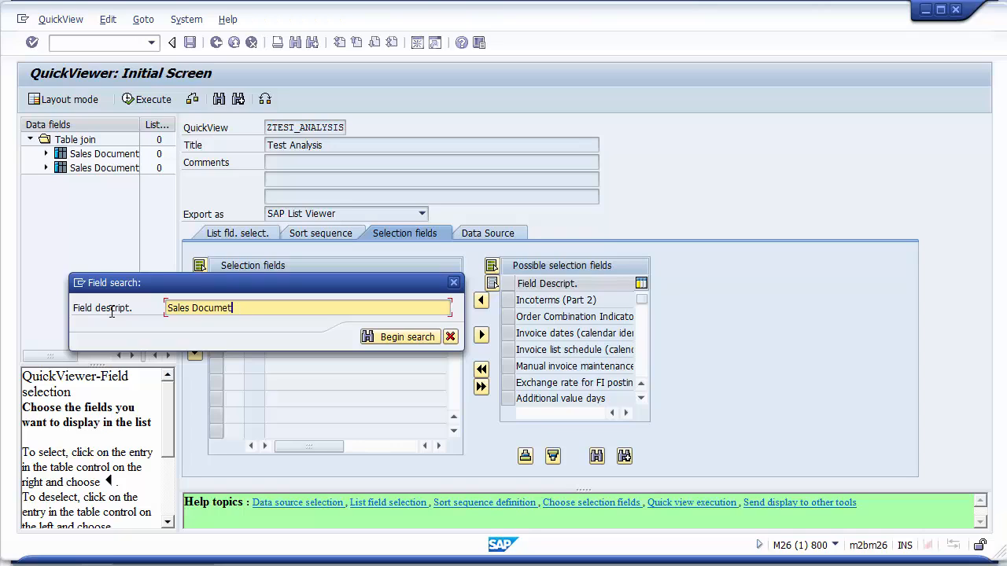
text(ales Document Type)
key(Return)
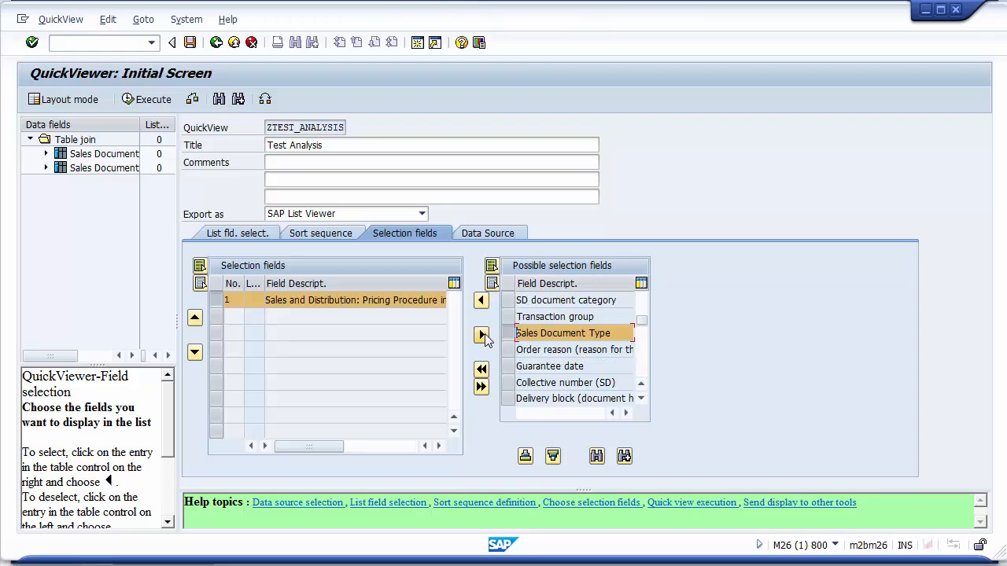
click(481, 302)
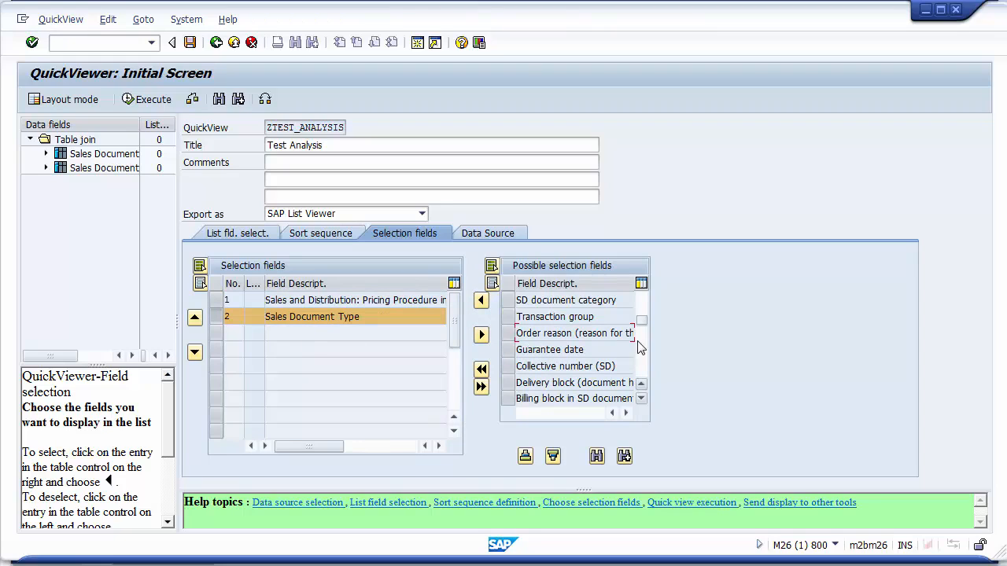
Search the possible selection fields for Date, add Date for pricing and exchange rate, and move it to the first position.
drag(643, 311, 640, 285)
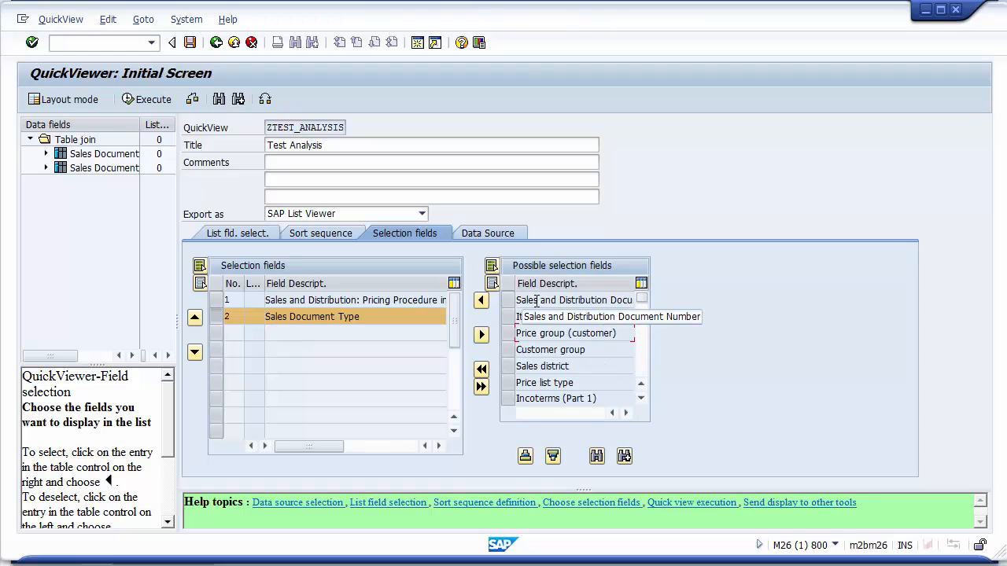
click(597, 457)
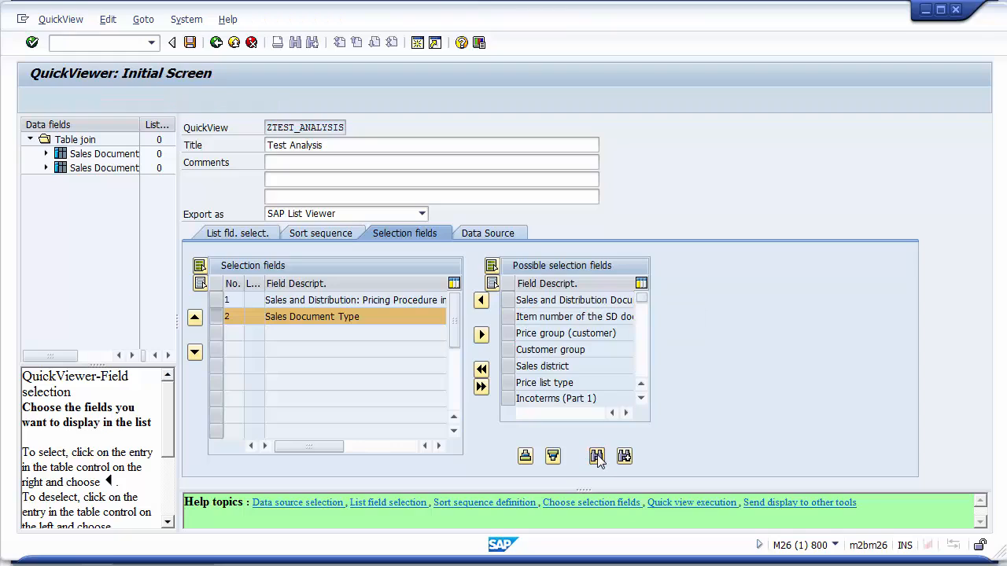
text(Date)
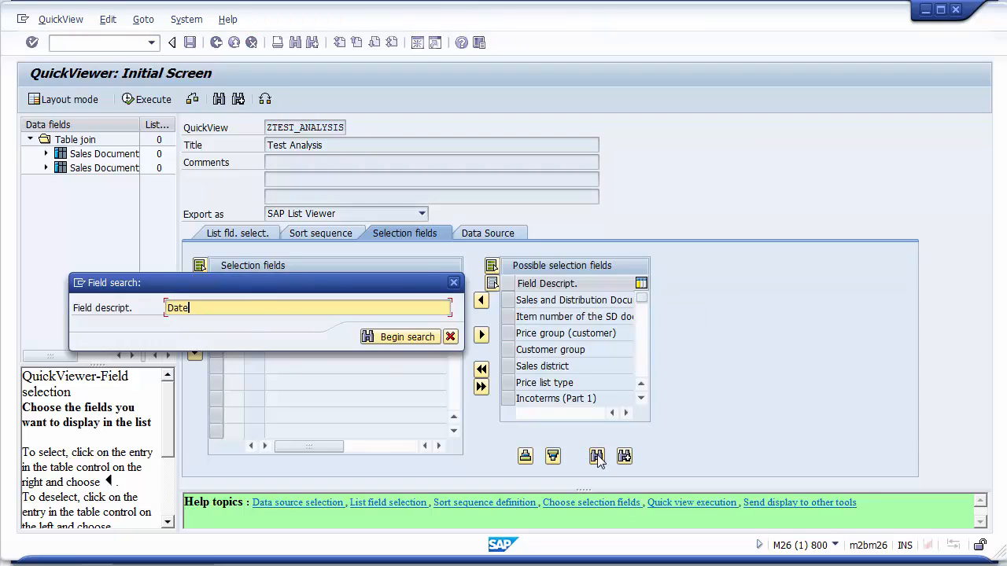
key(Return)
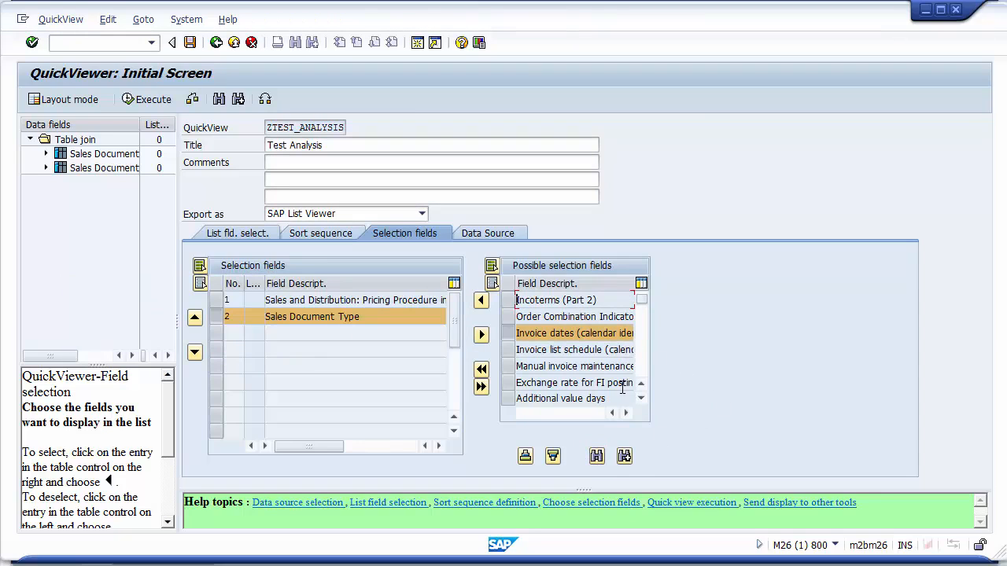
click(625, 457)
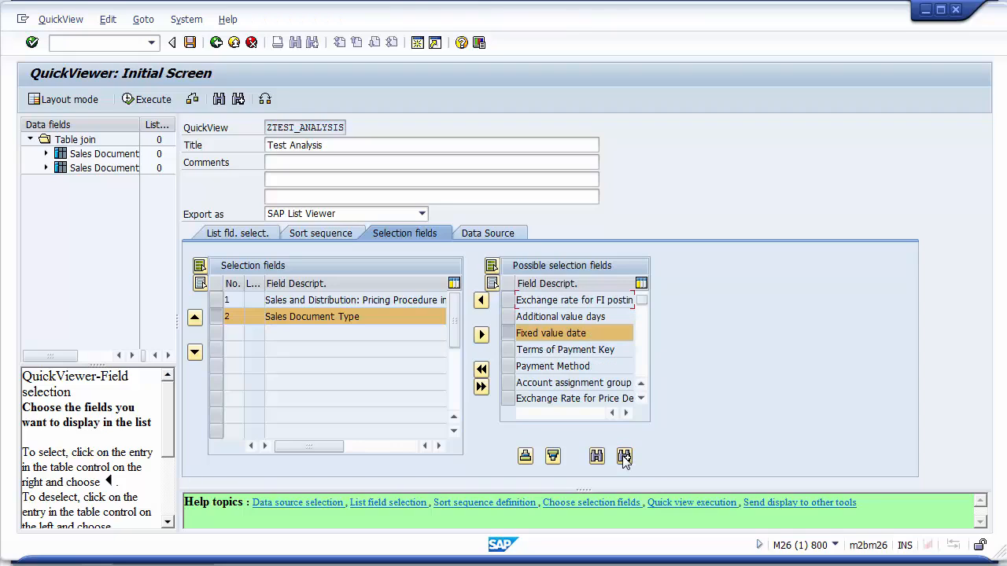
click(624, 457)
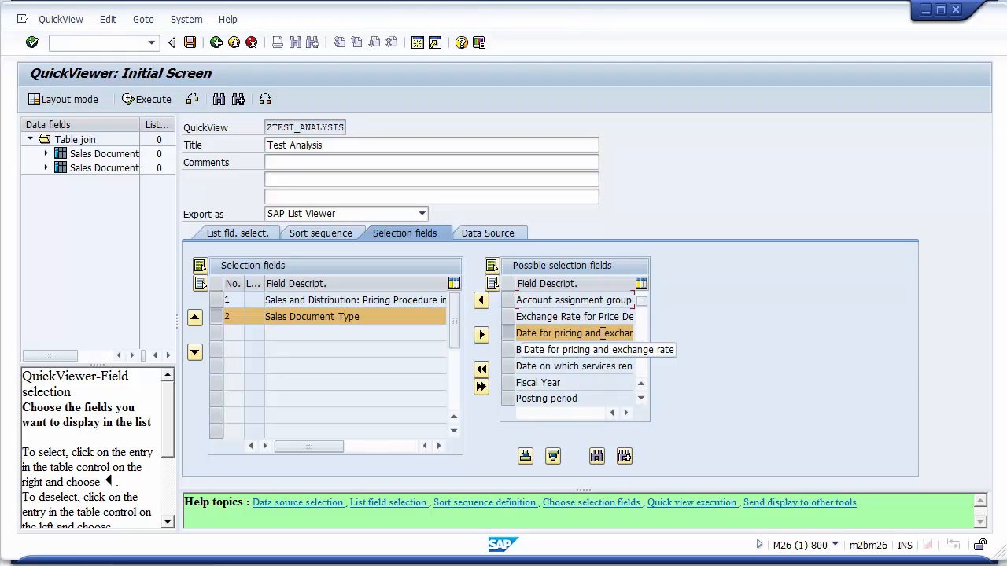
click(481, 301)
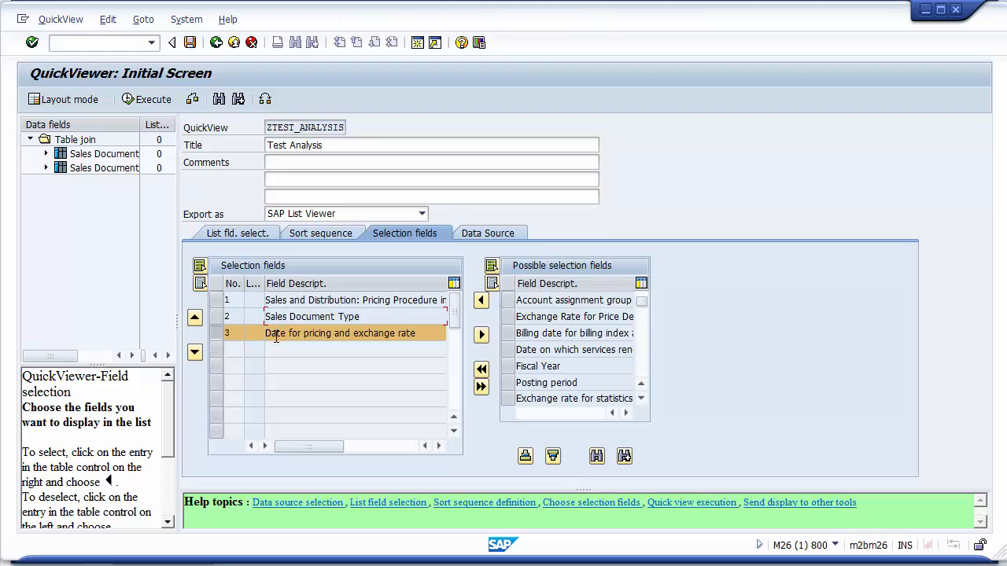
click(194, 317)
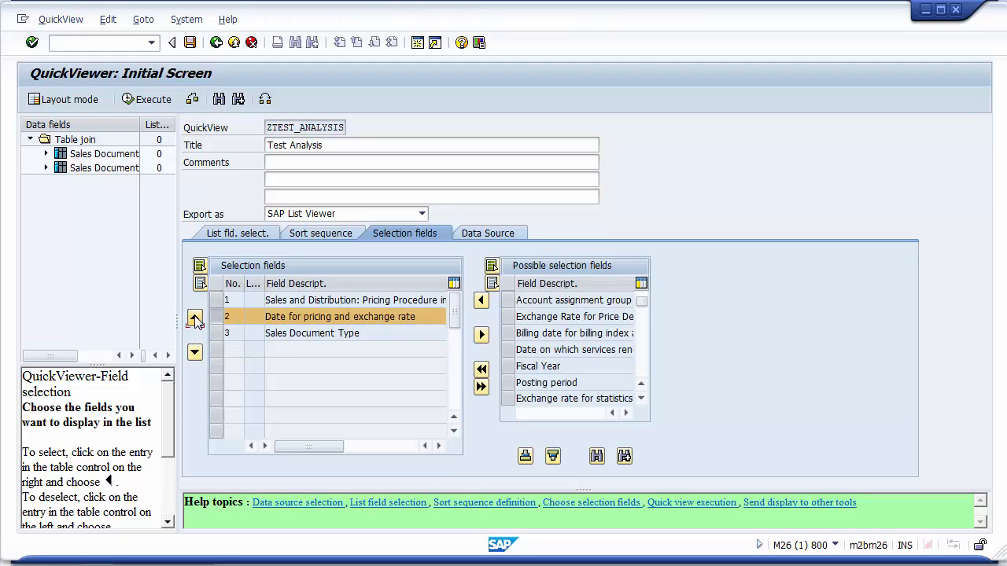
click(194, 317)
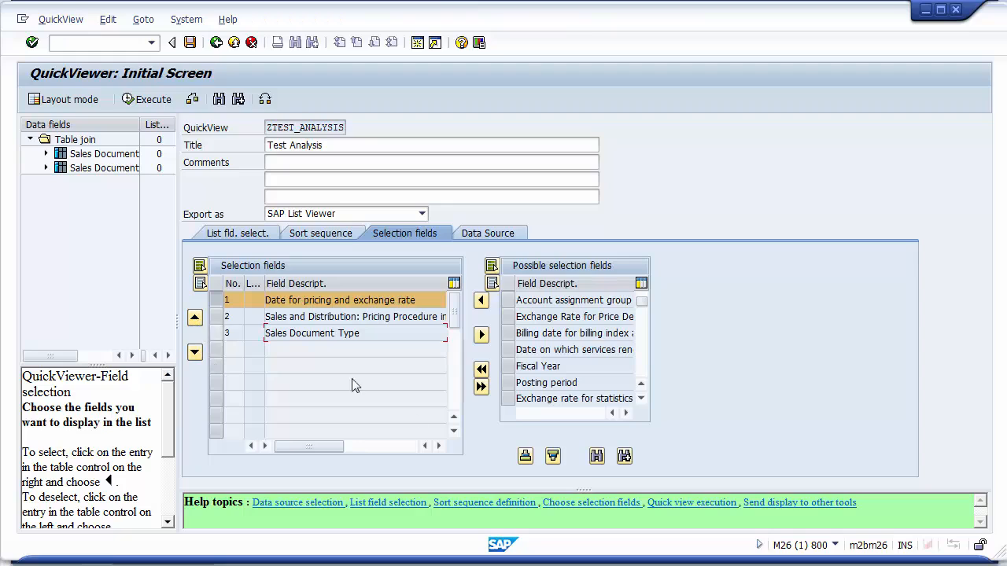
click(509, 366)
click(481, 335)
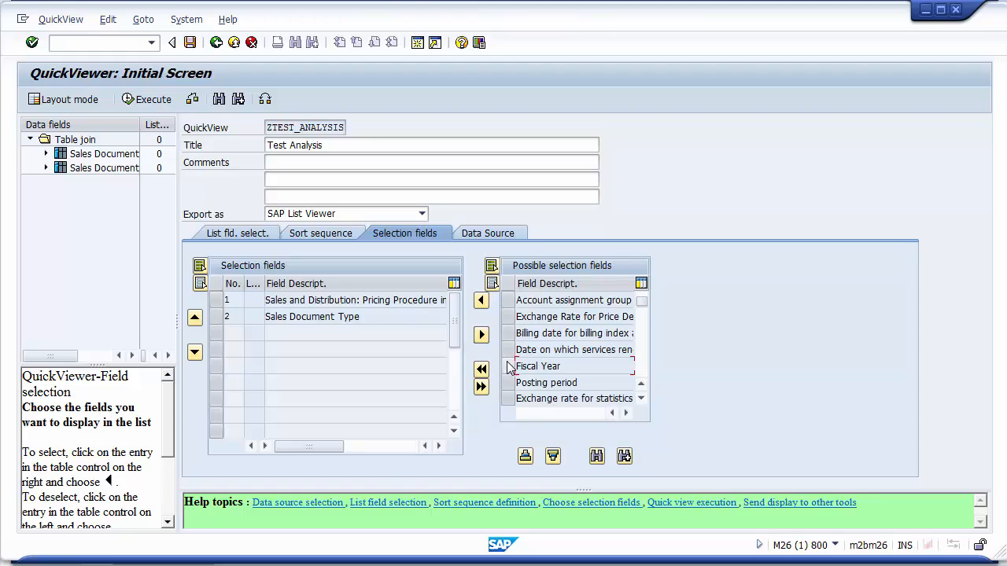
click(509, 367)
click(481, 300)
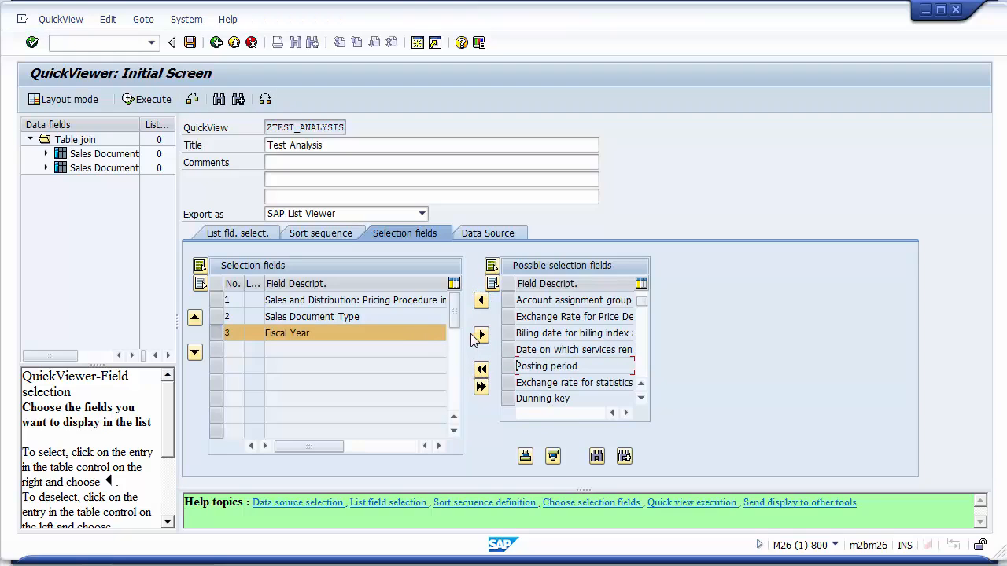
click(482, 335)
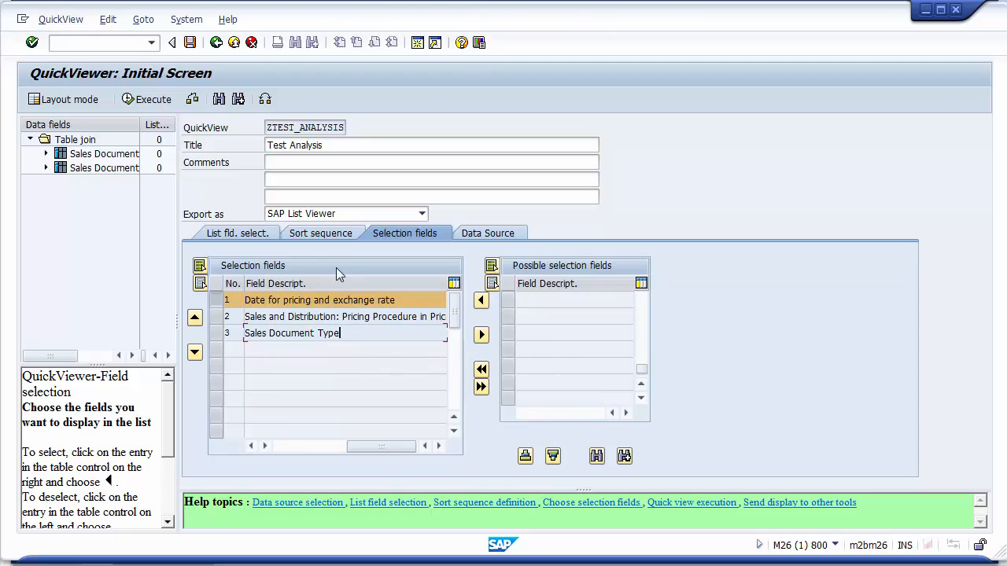
click(250, 234)
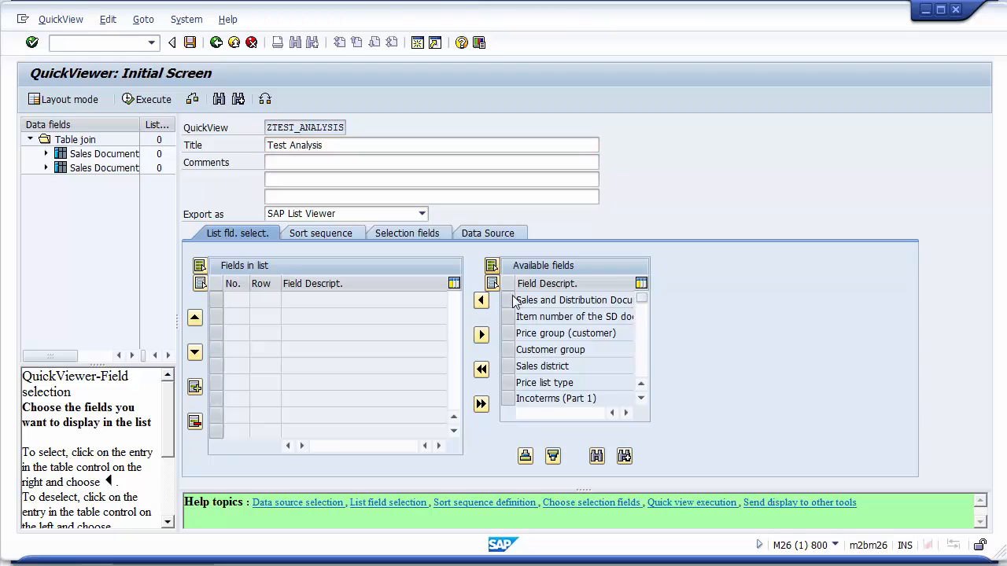
click(491, 267)
click(481, 302)
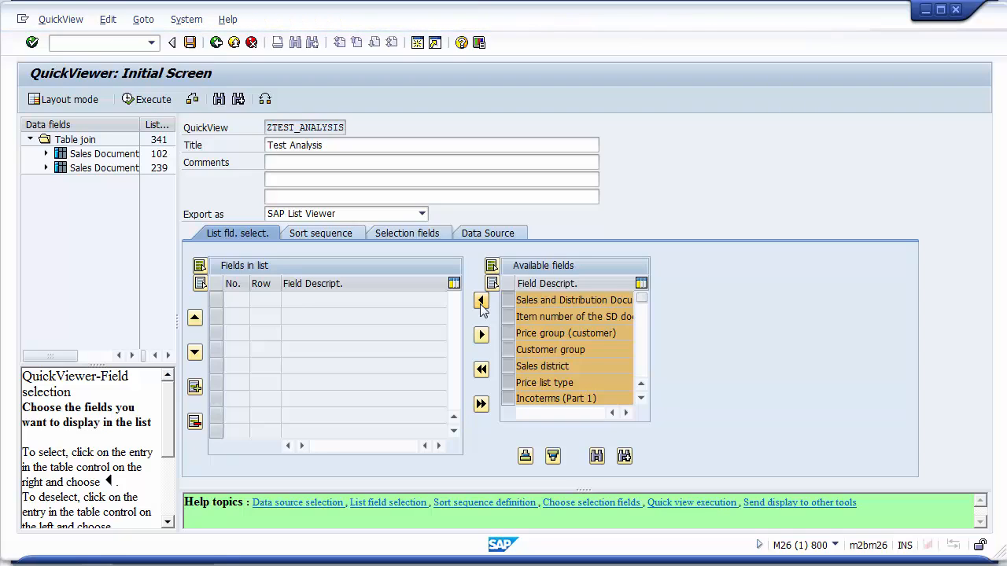
click(481, 301)
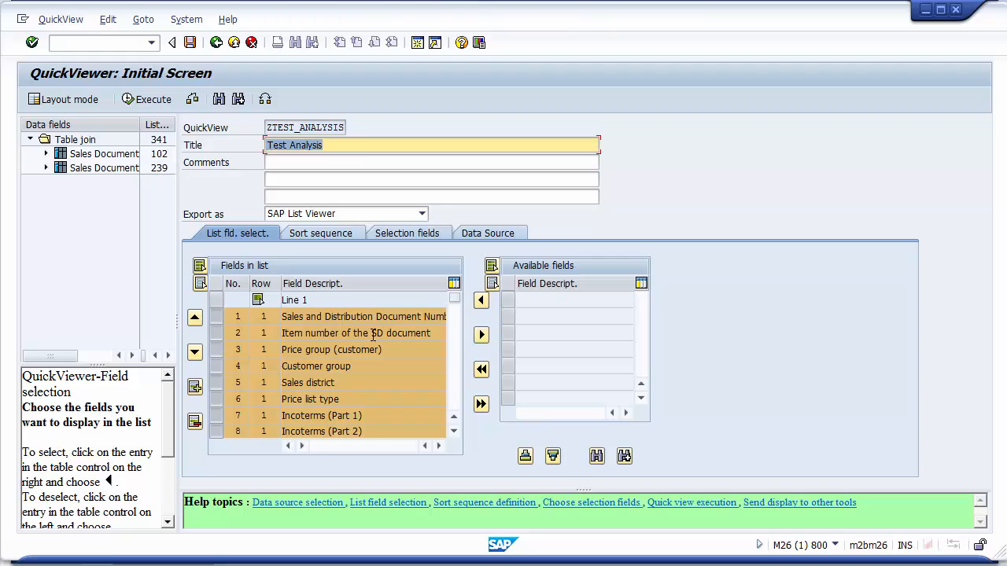
click(483, 336)
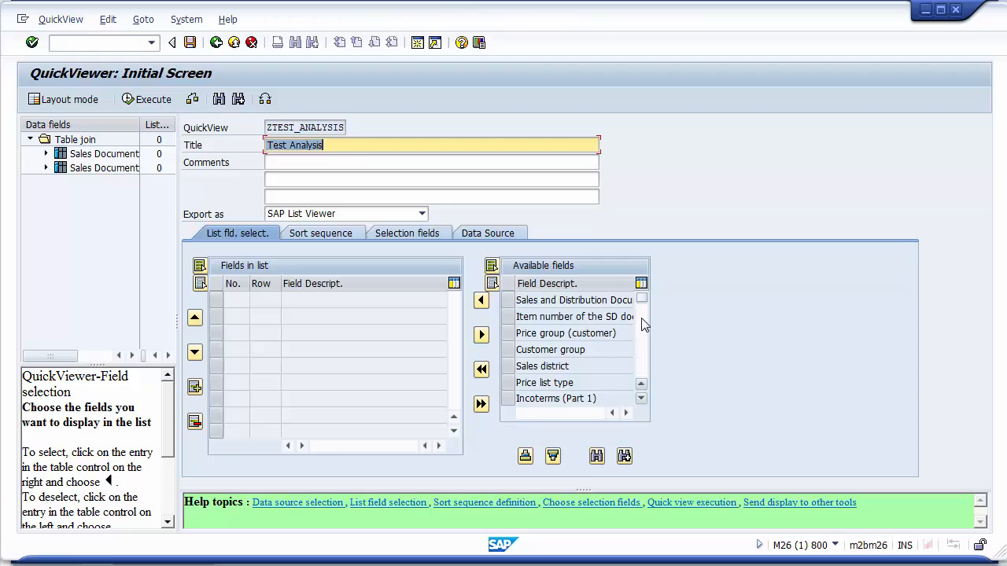
Add Sales and Distribution Document Number, Item number of the SD document, Incoterms (Part 1) and Incoterms (Part 2) to the list fields.
click(508, 304)
ctrl+click(509, 321)
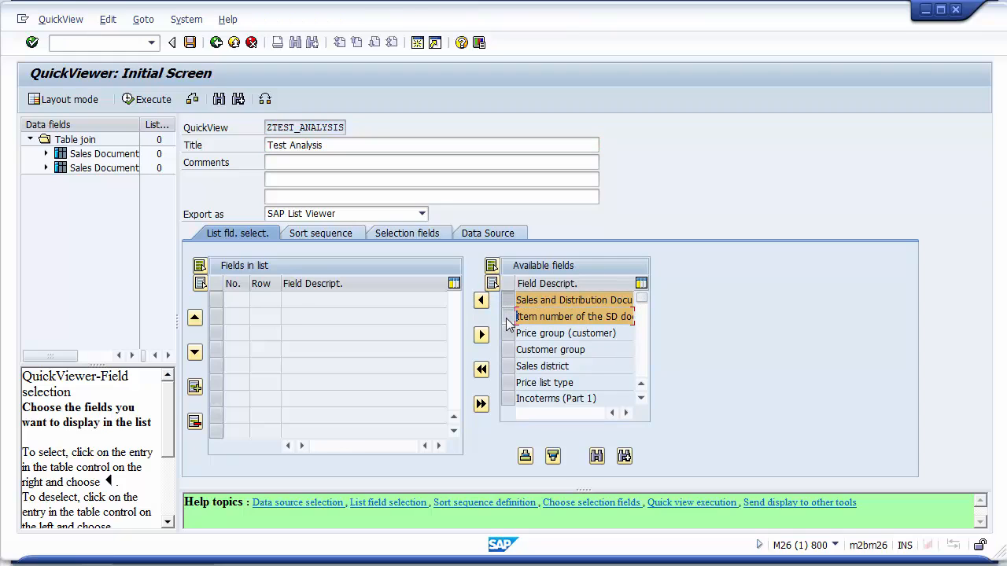
click(480, 300)
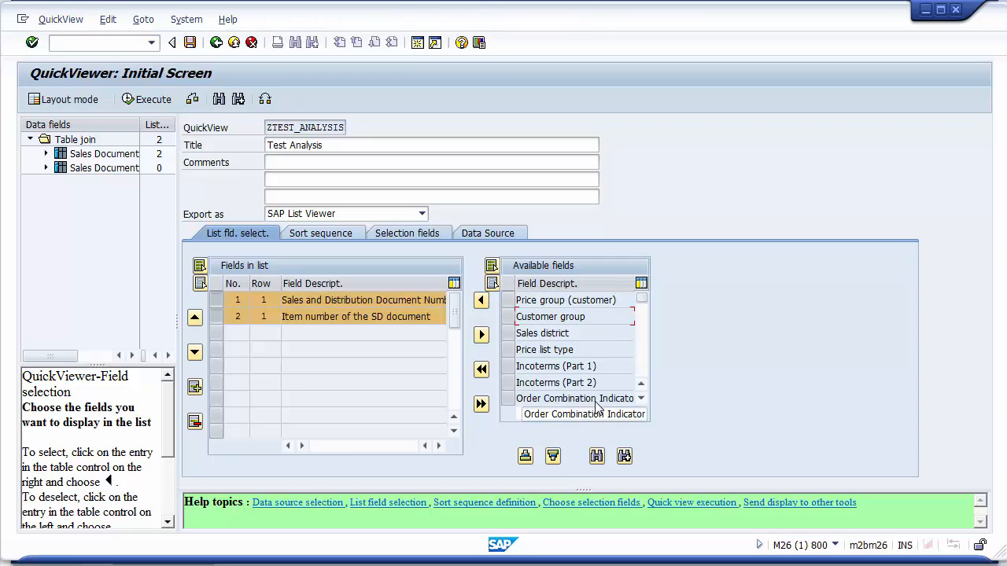
click(507, 366)
shift+click(507, 382)
click(481, 301)
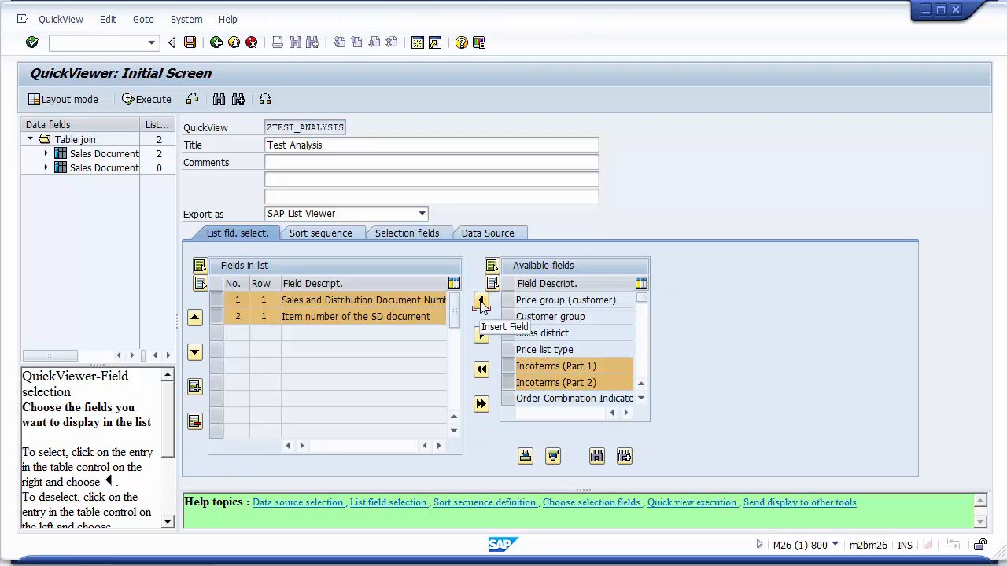
Search the available fields for Payment and add Terms of Payment Key to the list fields.
click(597, 457)
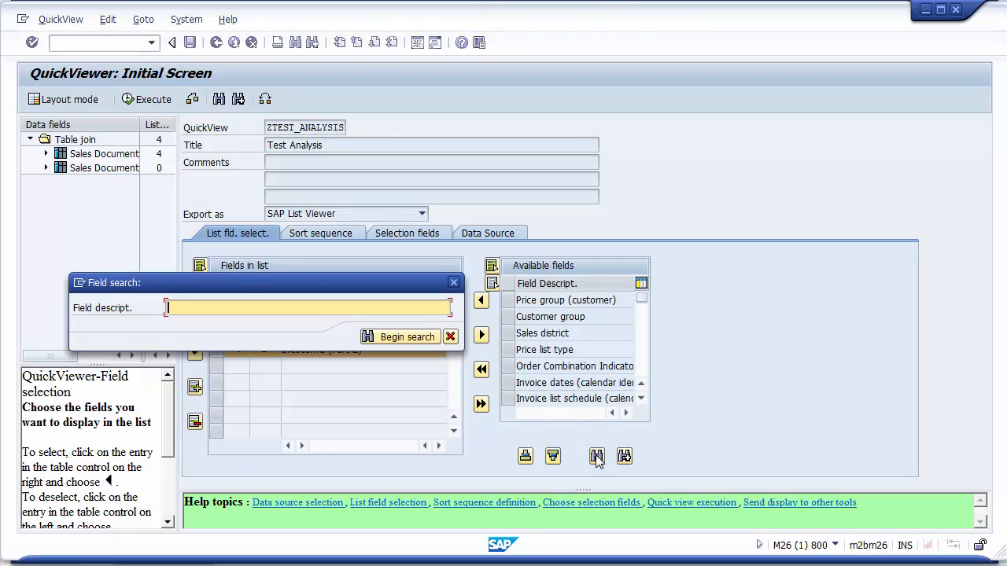
text(Payment)
key(Return)
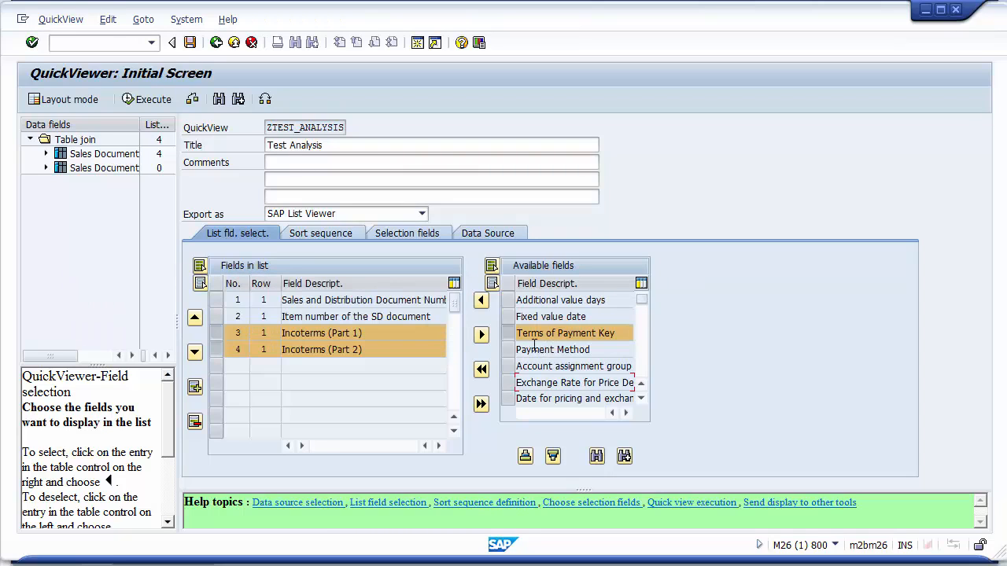
click(481, 300)
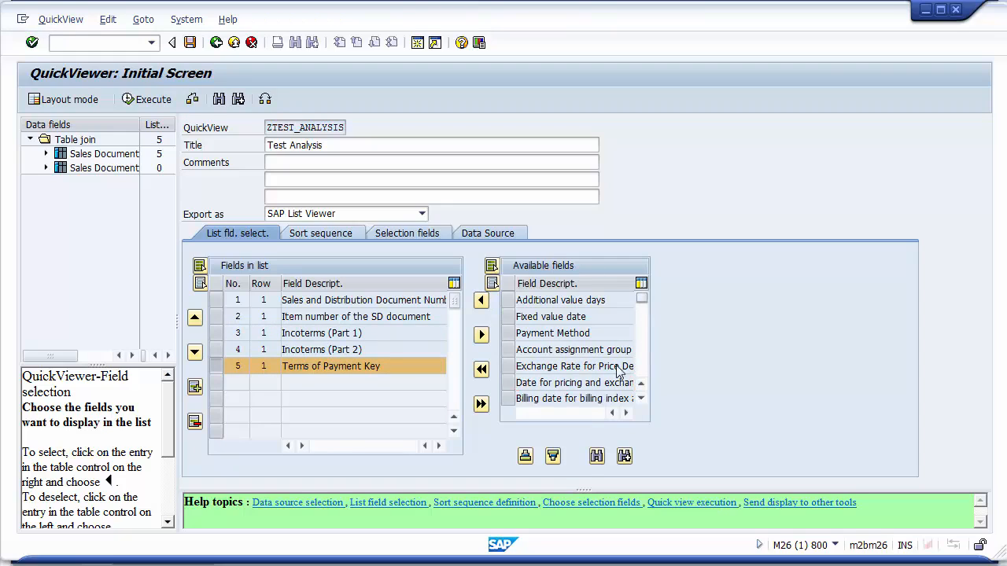
Search the available fields for User.
scroll(643, 300, down, 3)
click(596, 456)
text(Item)
key(Return)
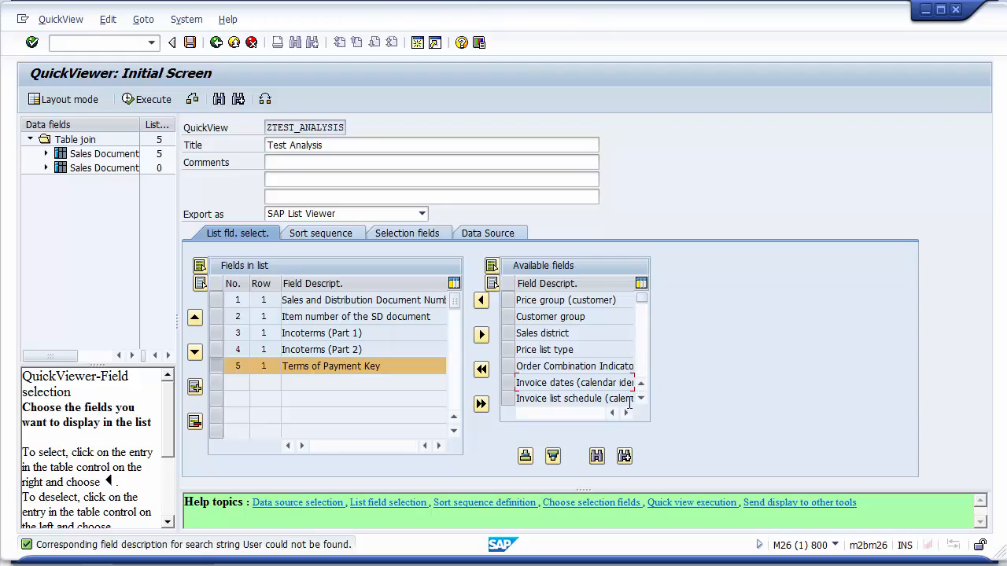
Search for Cre and add Date on Which Record Was Created and Name of Person who Created the Object to the list fields.
click(596, 456)
text(Creat)
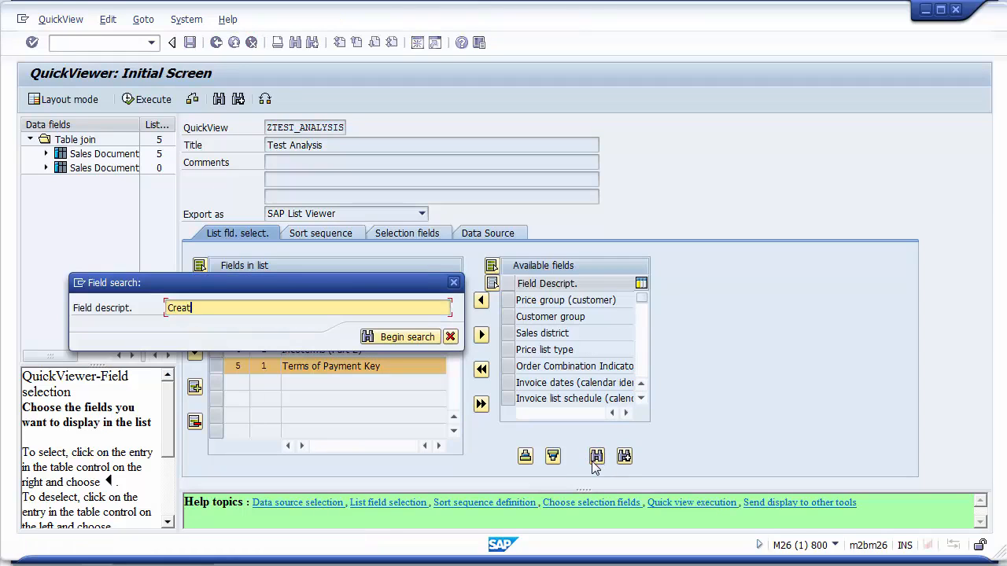
key(Return)
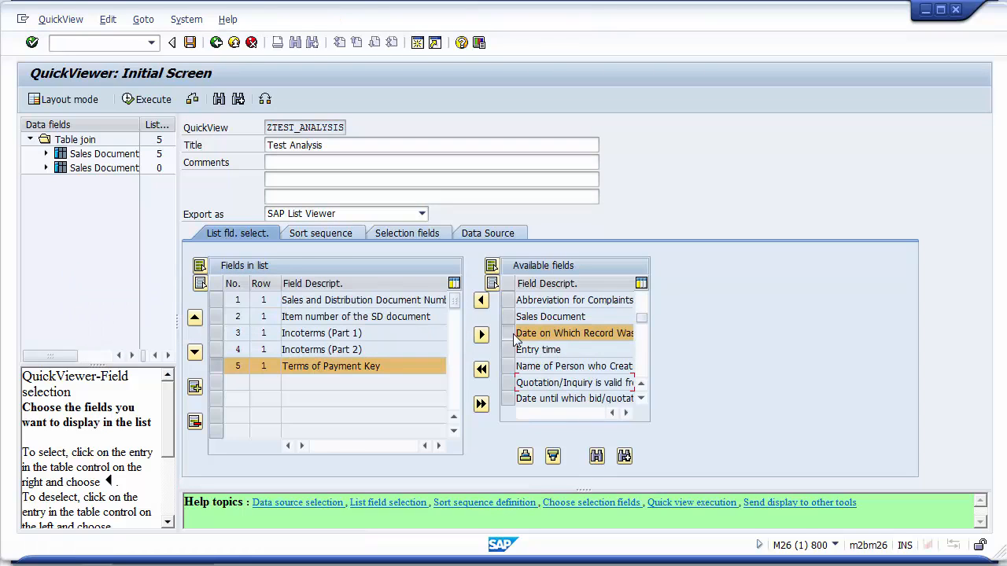
click(480, 299)
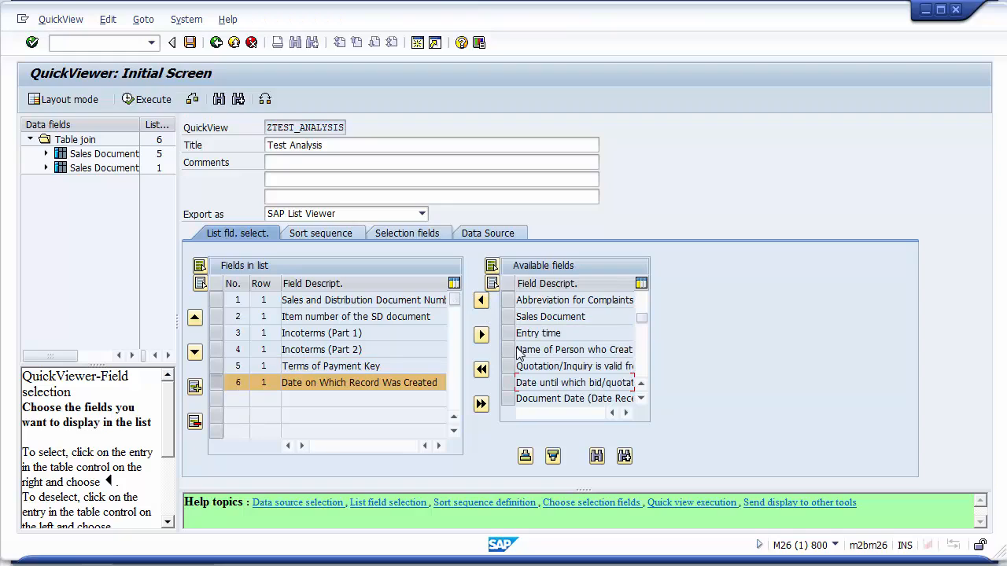
click(508, 351)
click(481, 299)
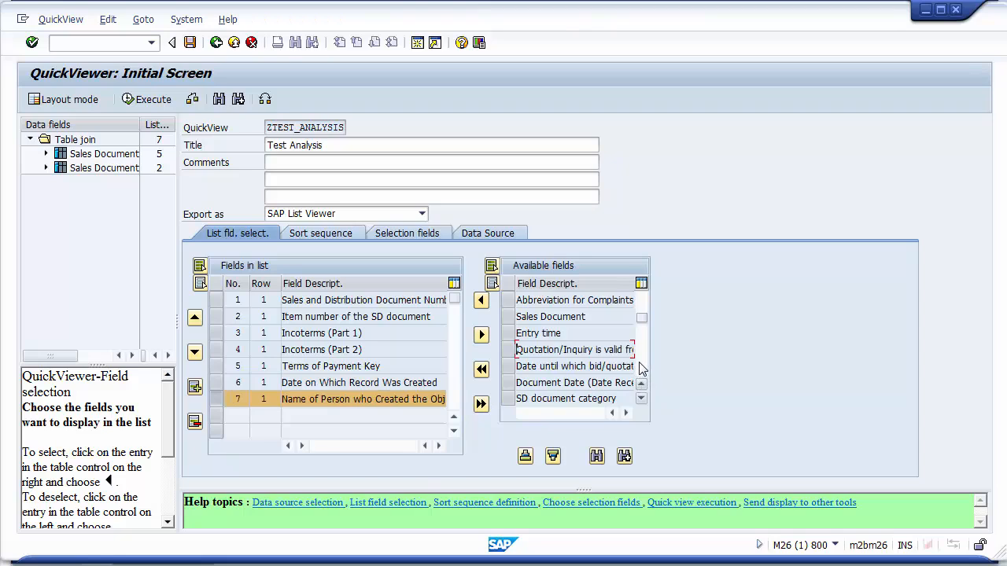
Review the remaining available fields and the defined selection fields.
click(641, 399)
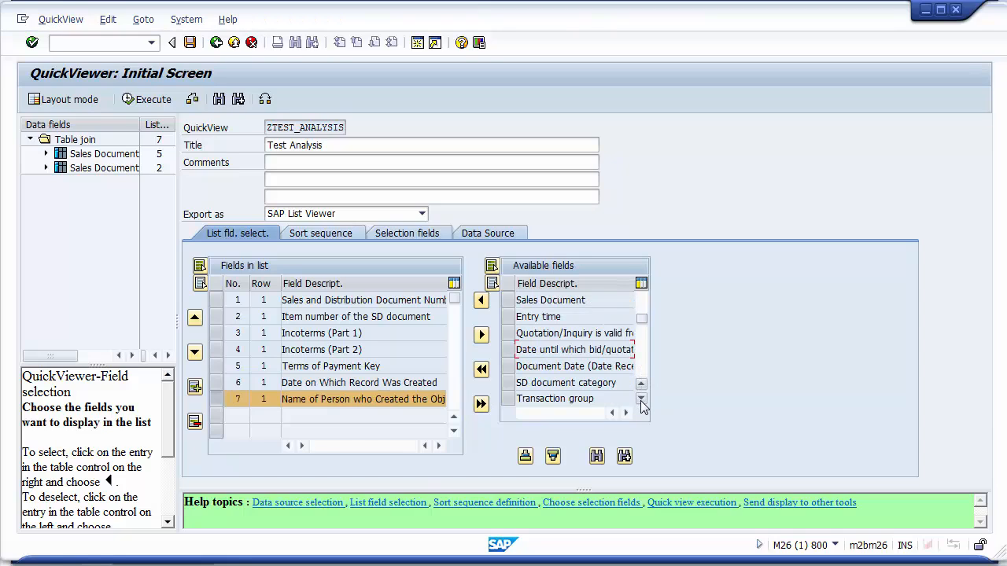
click(641, 399)
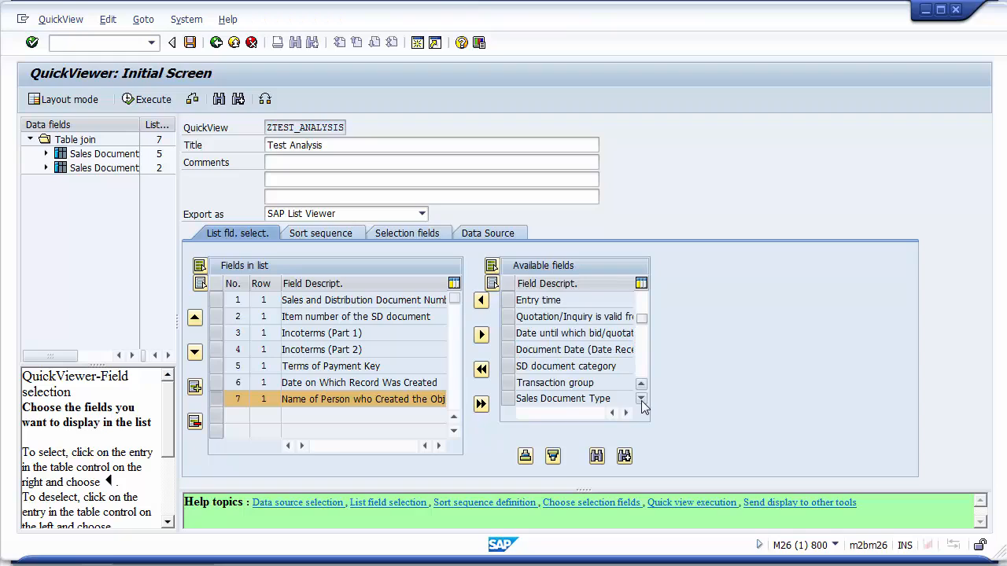
click(641, 399)
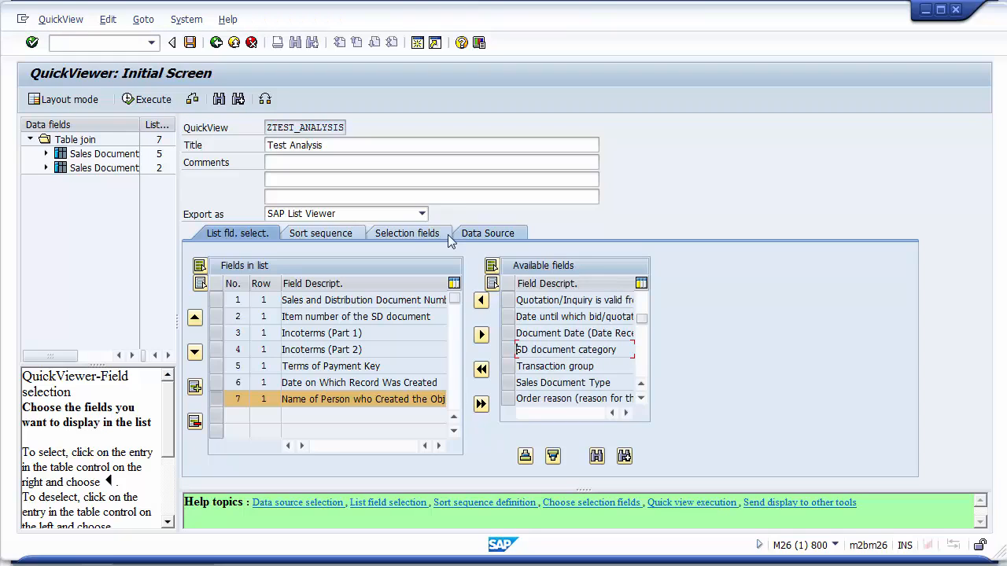
click(418, 231)
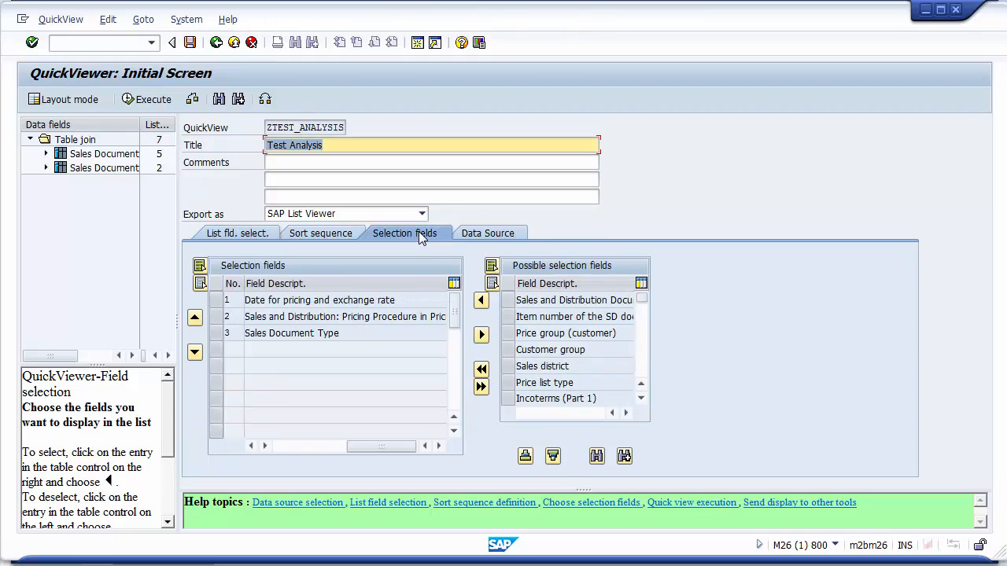
click(331, 300)
click(326, 318)
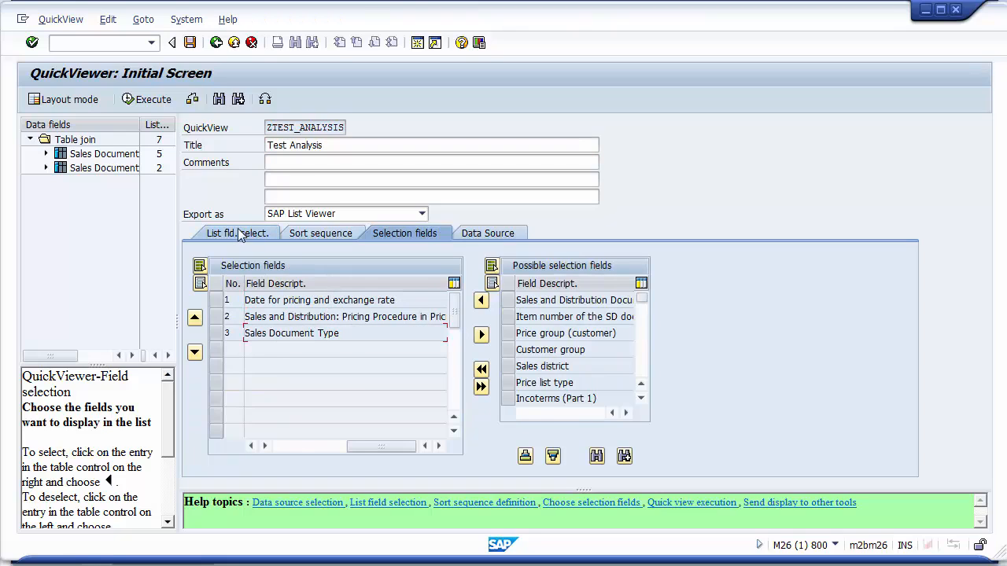
drag(289, 280, 329, 285)
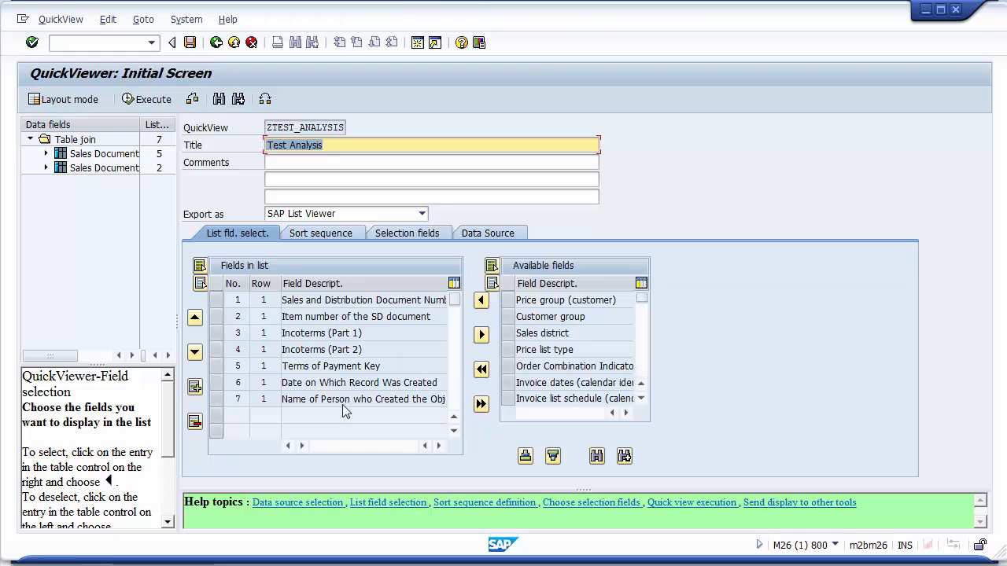
Add Sales and Distribution Document Number to the sort sequence, then return to the list field selection.
click(356, 233)
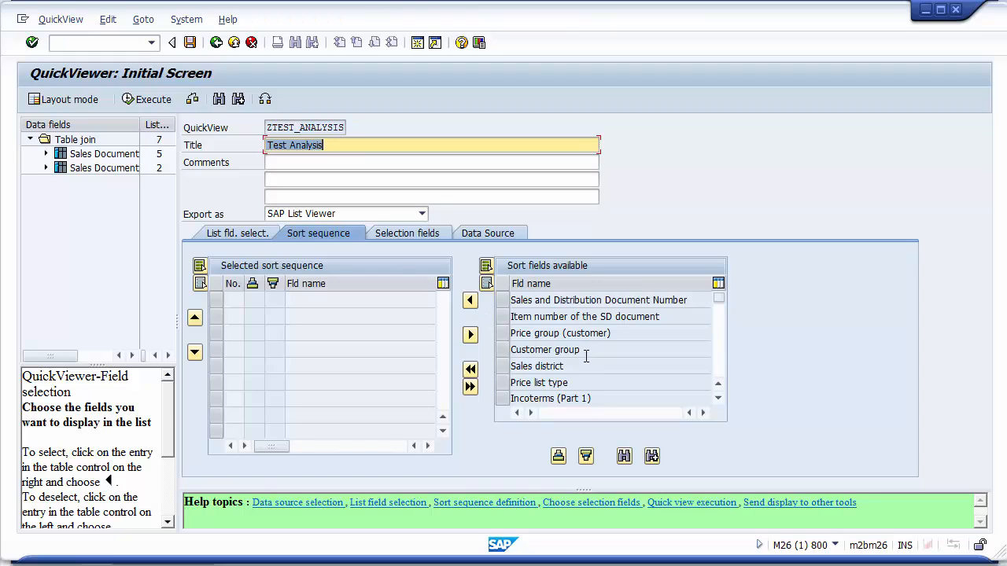
click(504, 301)
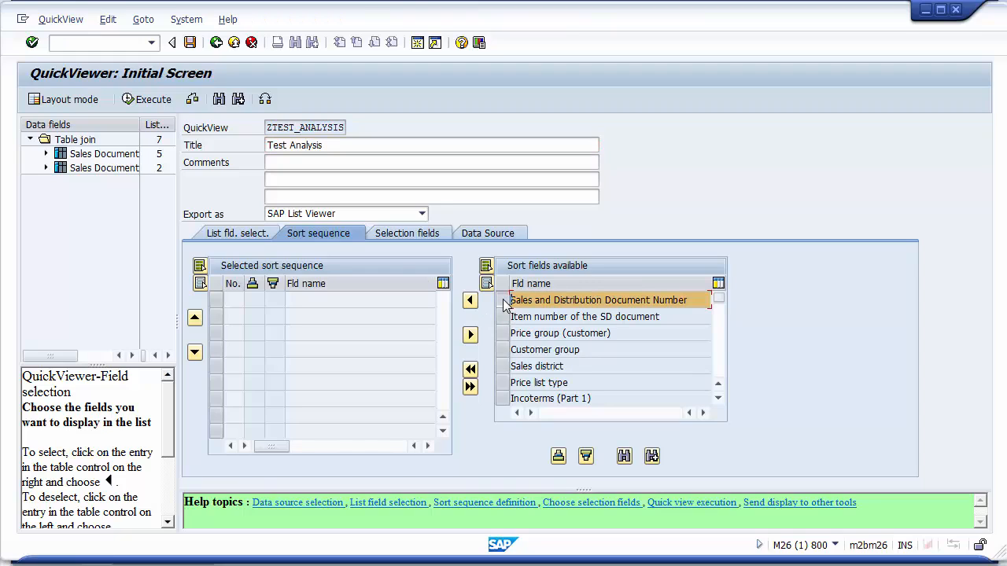
click(470, 300)
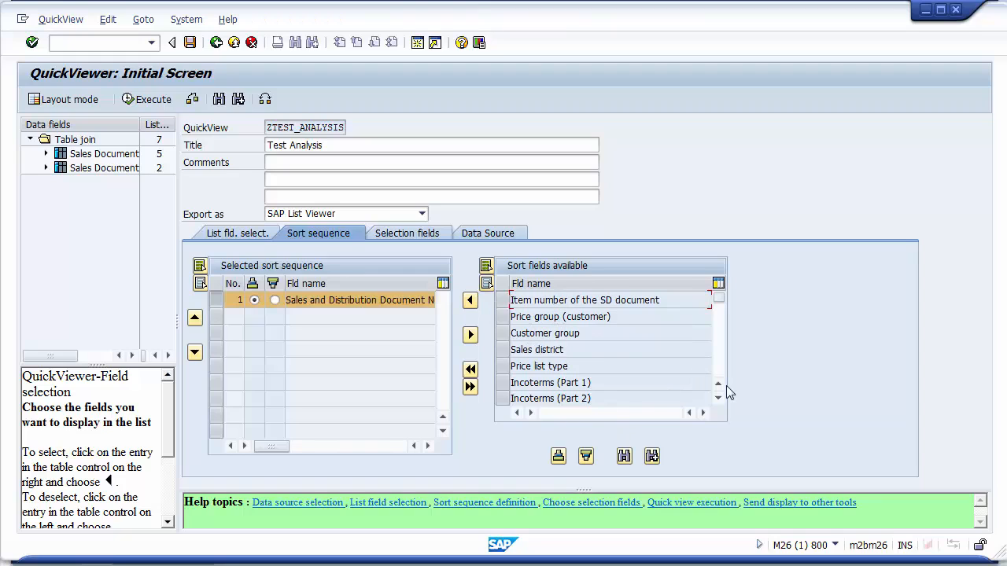
click(720, 365)
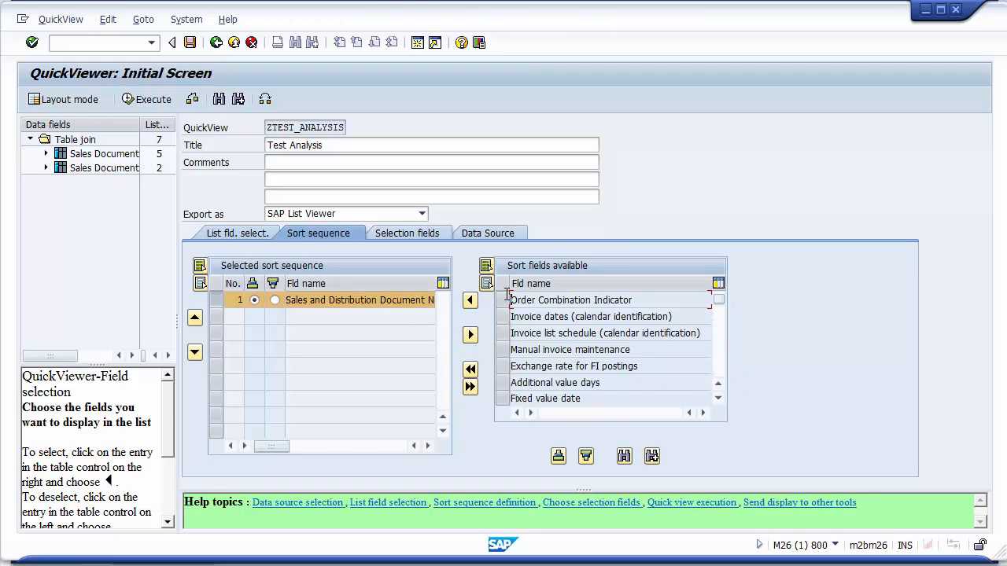
click(241, 231)
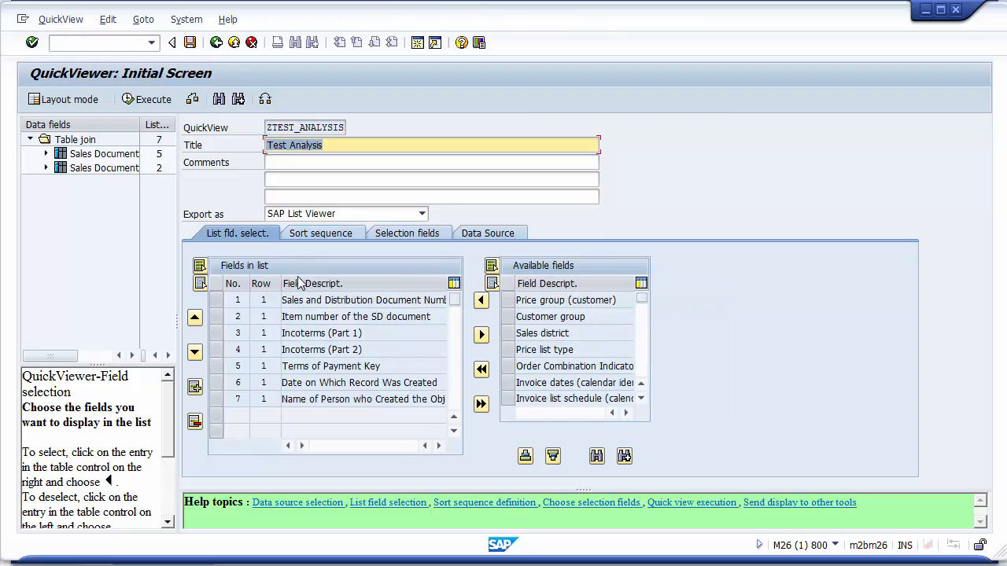
Run the consistency check on the QuickView and close the log display.
click(193, 101)
click(192, 101)
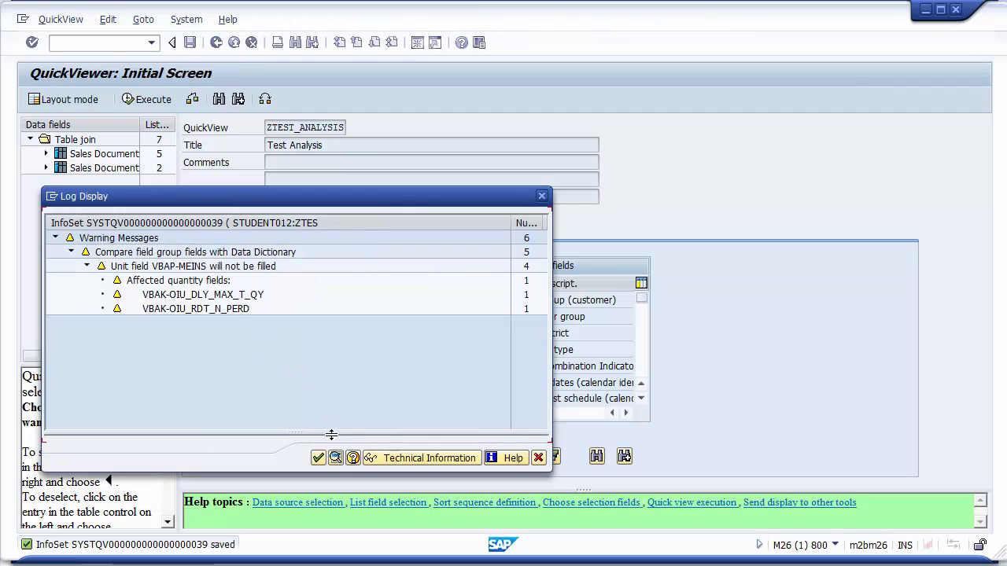
click(318, 458)
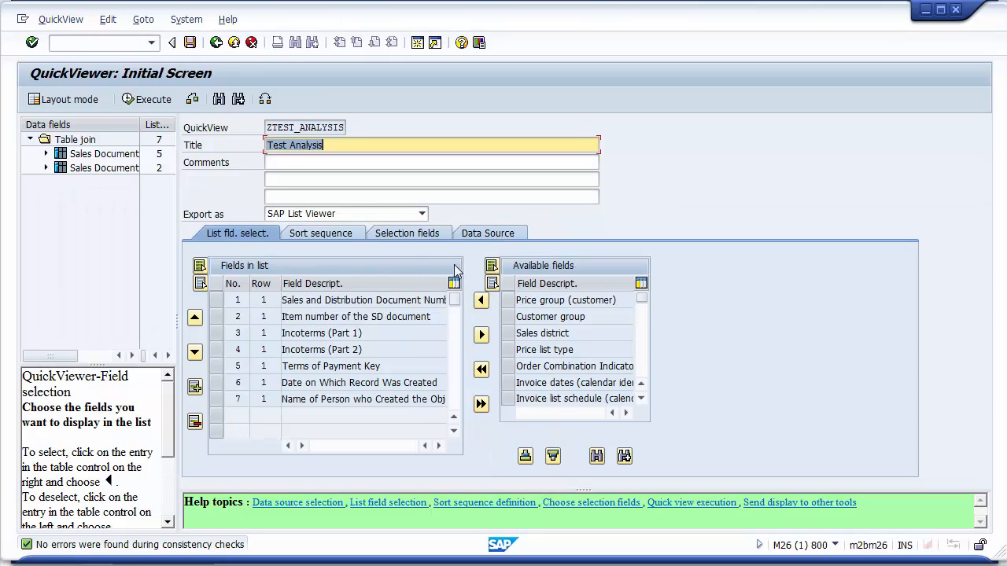
Execute the QuickView with pricing dates 01/01/2011 to 12/31/2011 and sales document type OR.
click(145, 101)
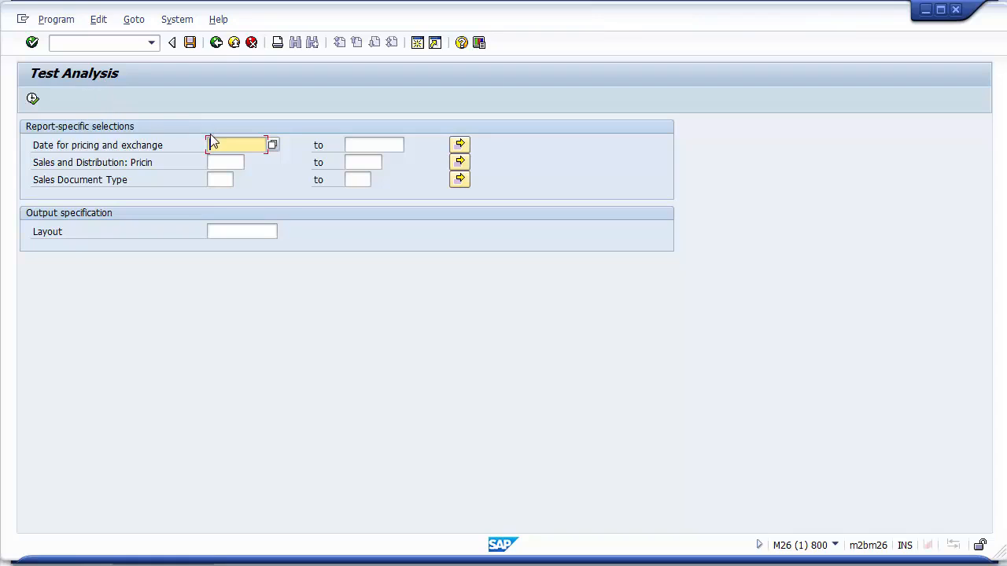
click(224, 162)
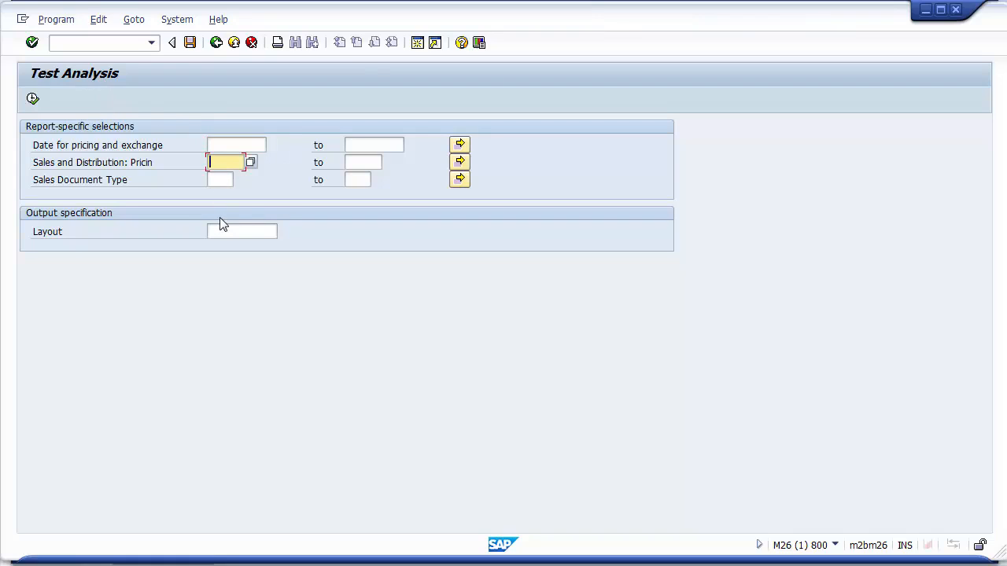
click(216, 148)
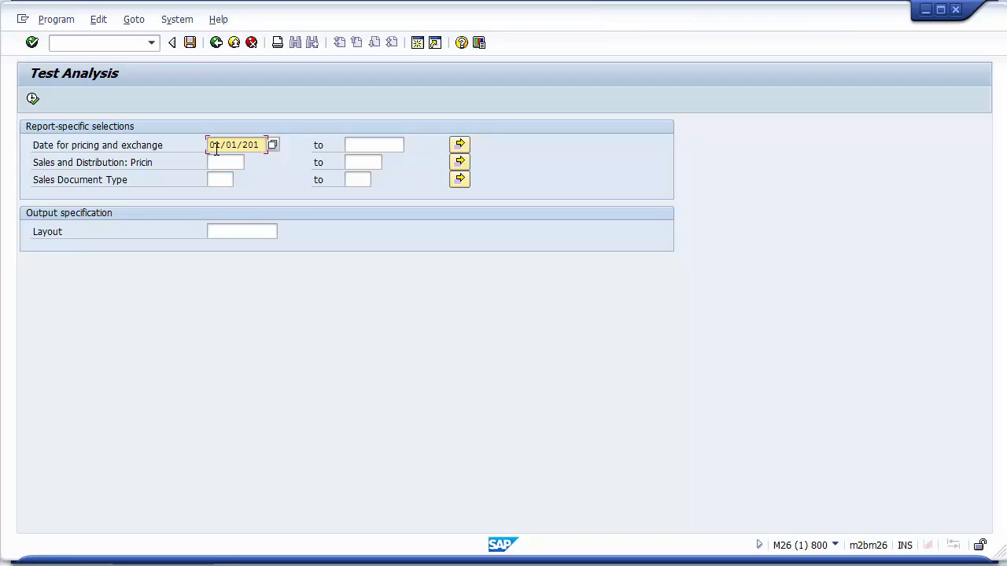
click(392, 145)
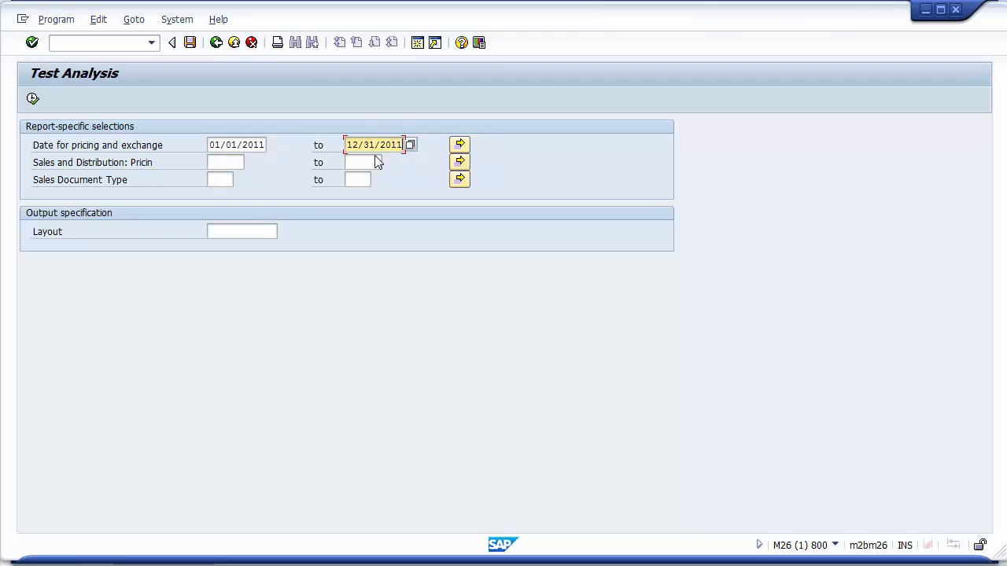
click(226, 161)
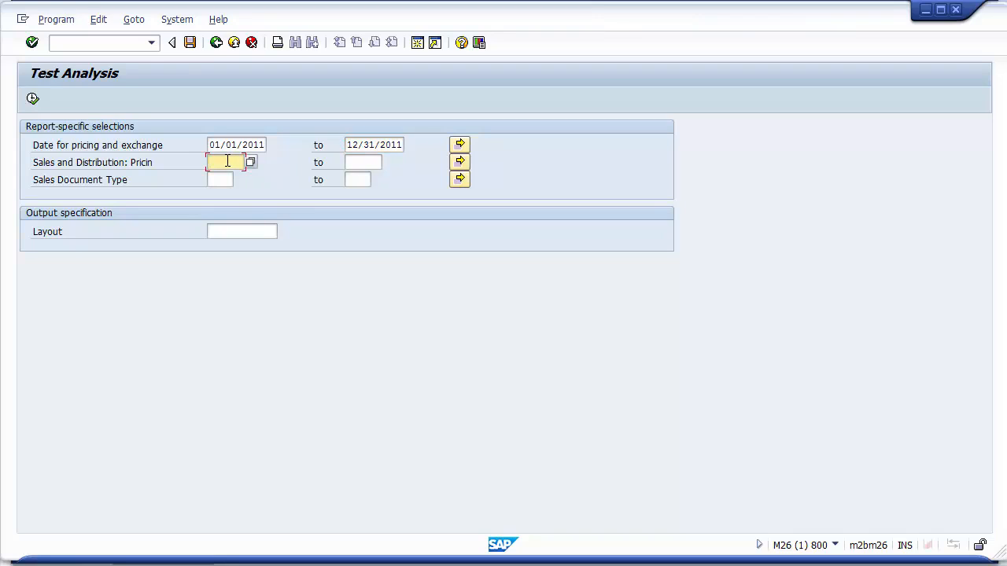
click(219, 180)
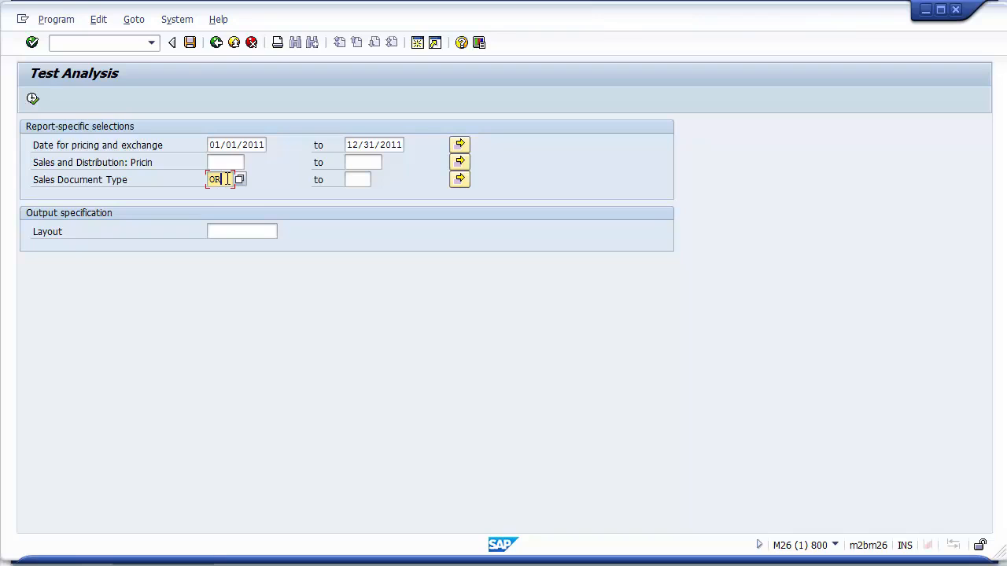
text(OR)
click(220, 161)
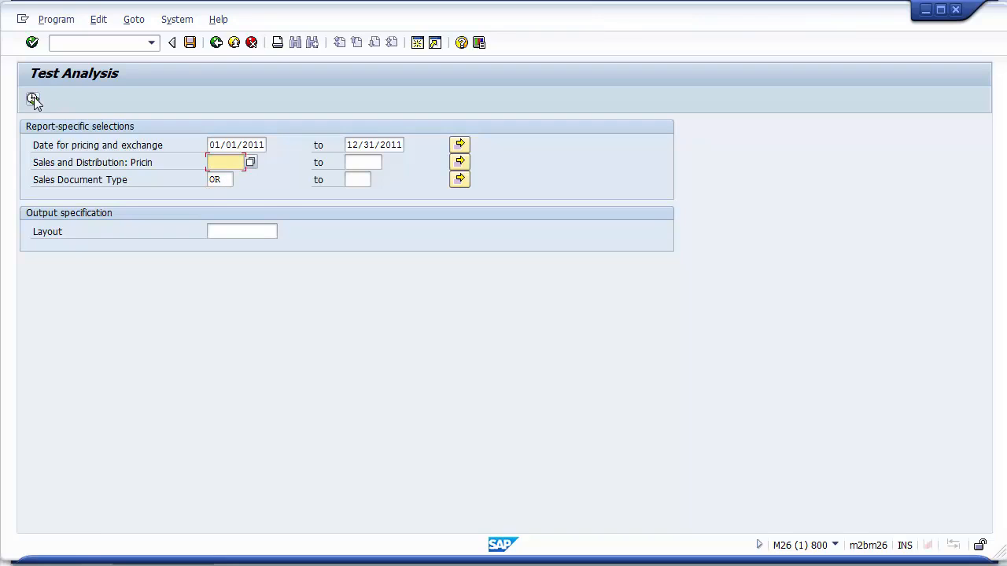
click(33, 99)
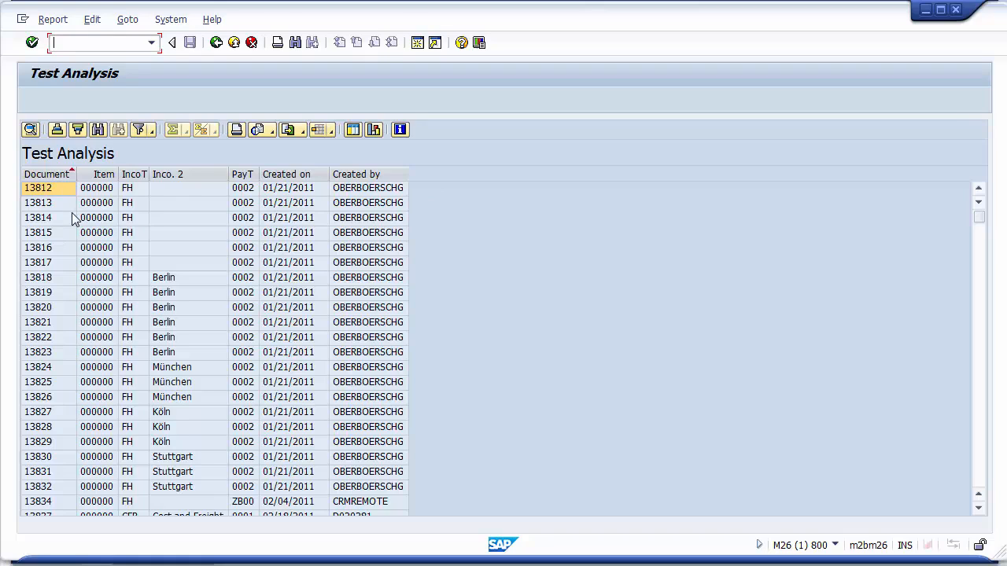
Scroll through the Test Analysis report output.
click(299, 131)
click(322, 165)
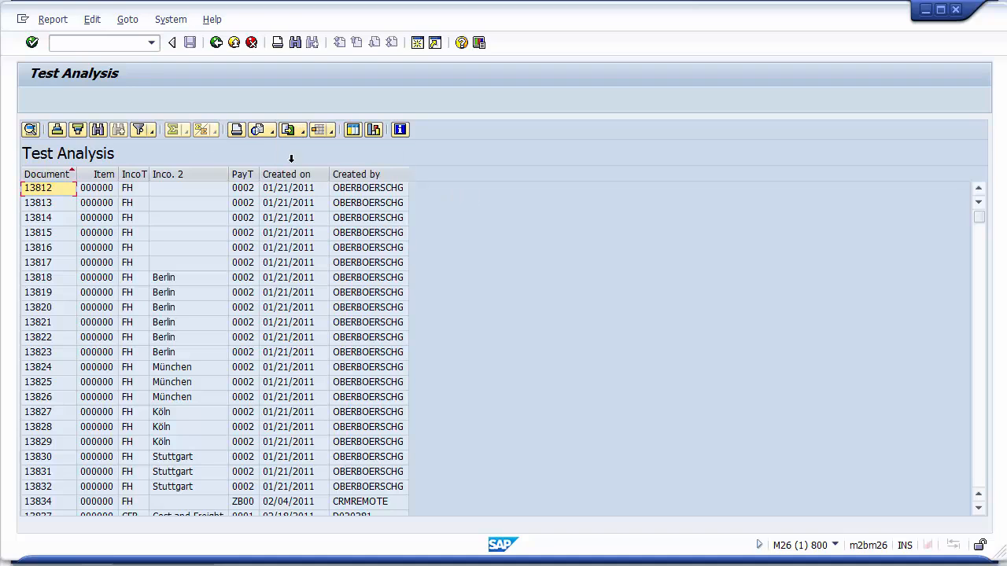
click(982, 440)
click(981, 441)
click(982, 441)
click(983, 440)
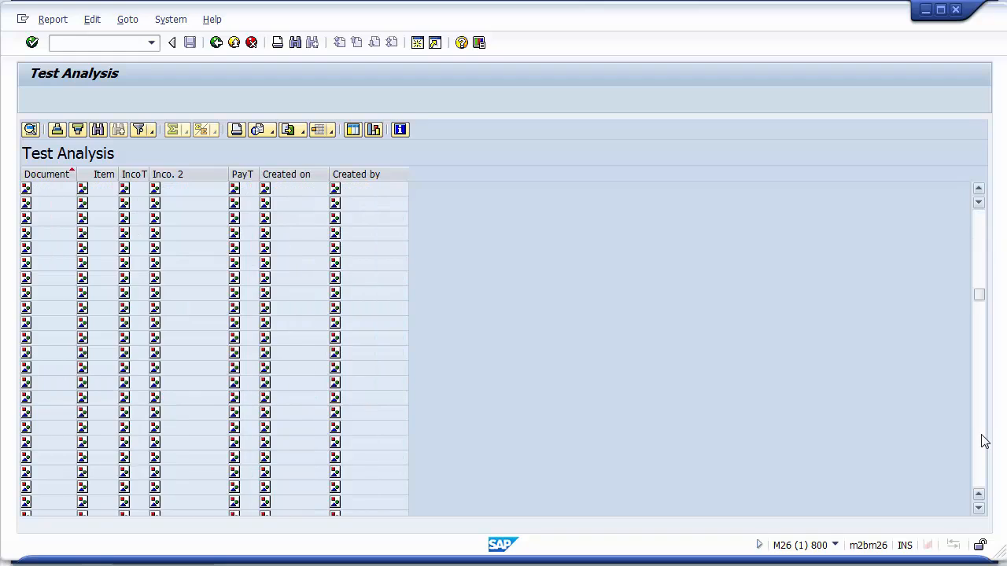
click(983, 440)
click(983, 440)
click(983, 440)
click(983, 440)
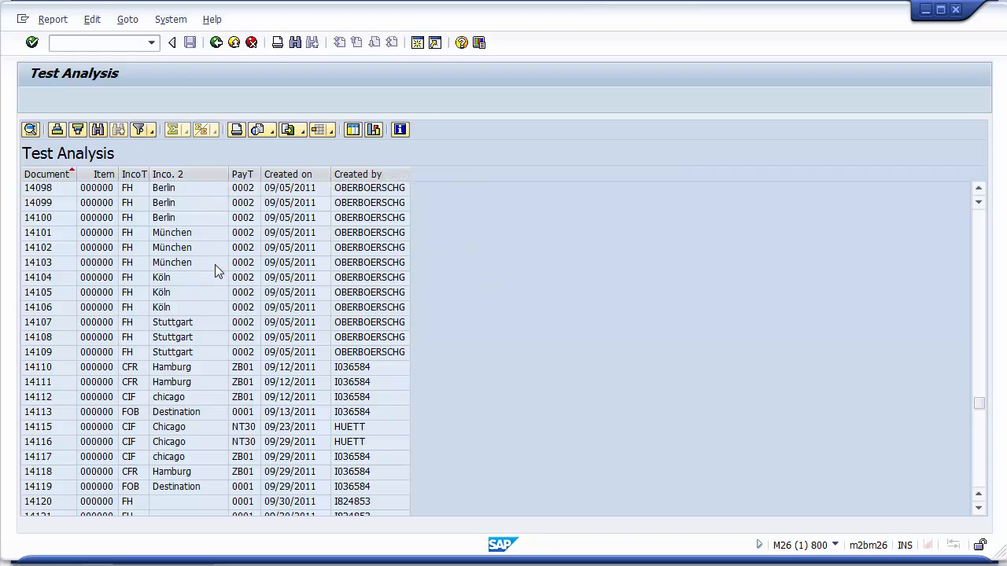
Leave the report and QuickView maintenance, saving QuickView ZTEST_ANALYSIS.
click(215, 43)
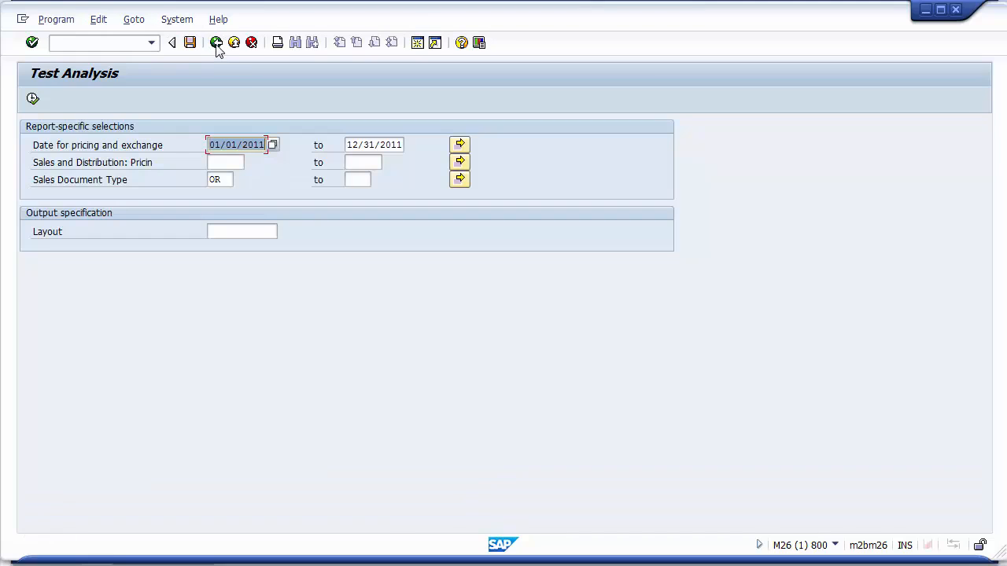
click(216, 43)
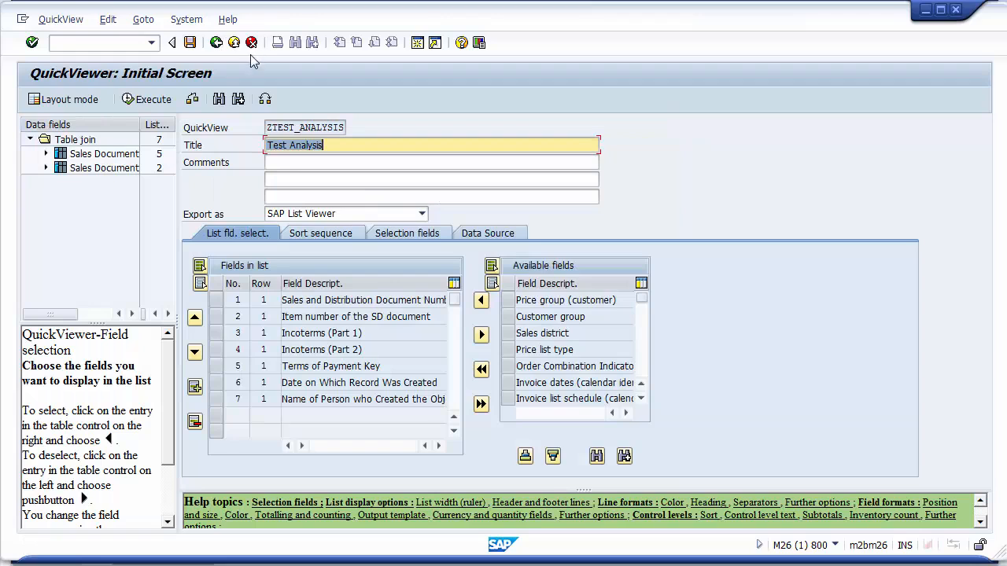
click(215, 42)
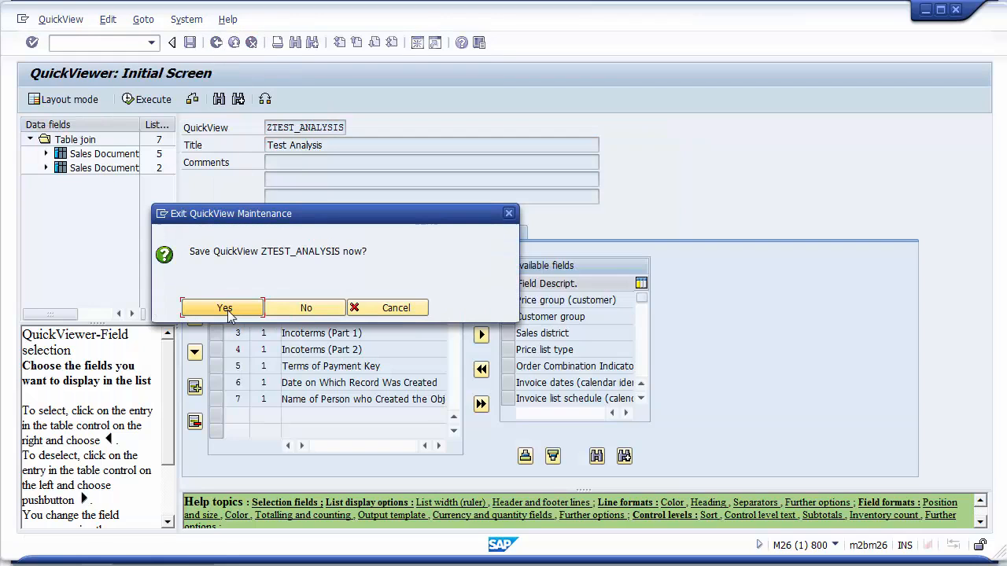
click(225, 307)
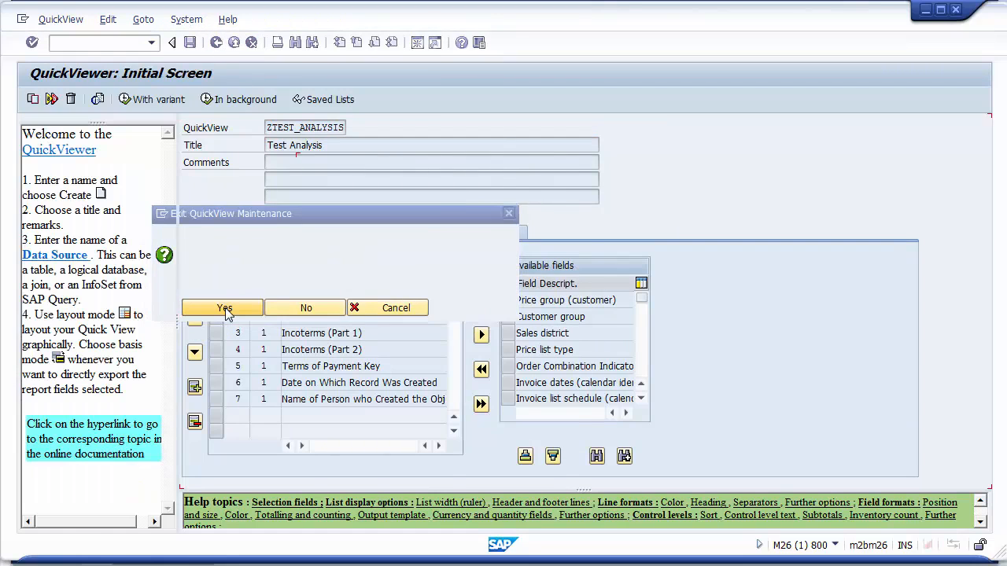
Reopen the QuickViewer and execute ZTEST_ANALYSIS again to check its selection screen.
click(215, 42)
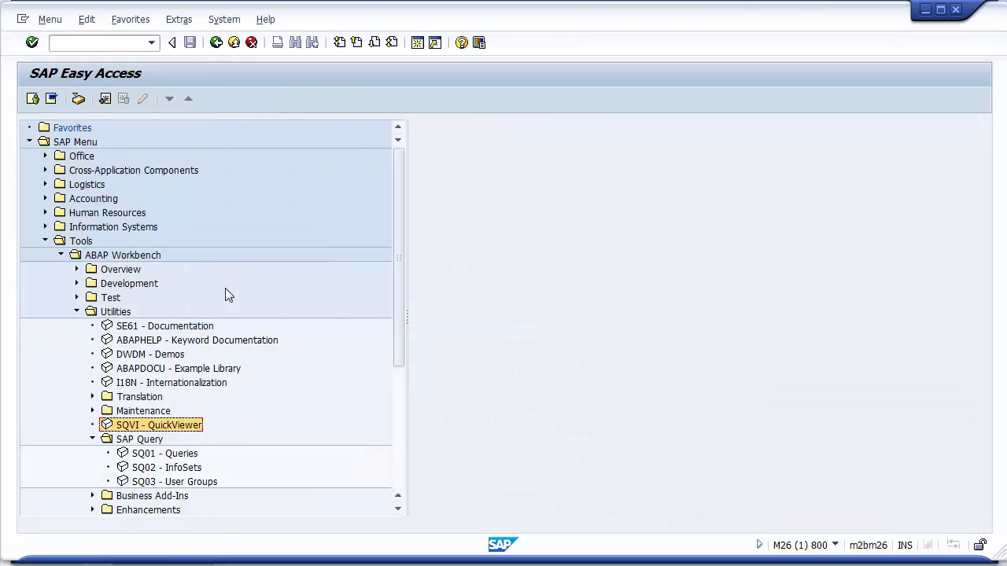
double_click(149, 426)
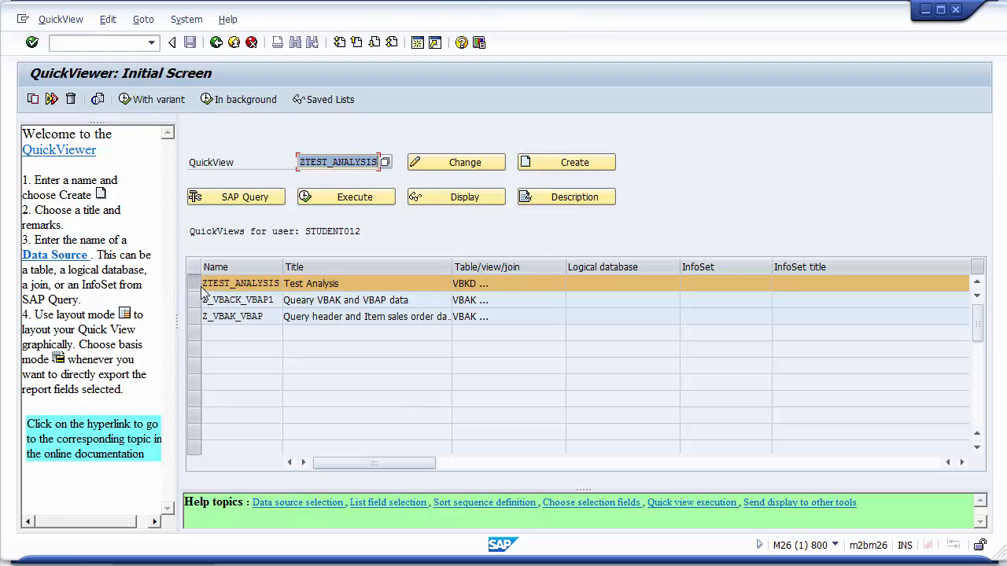
click(332, 200)
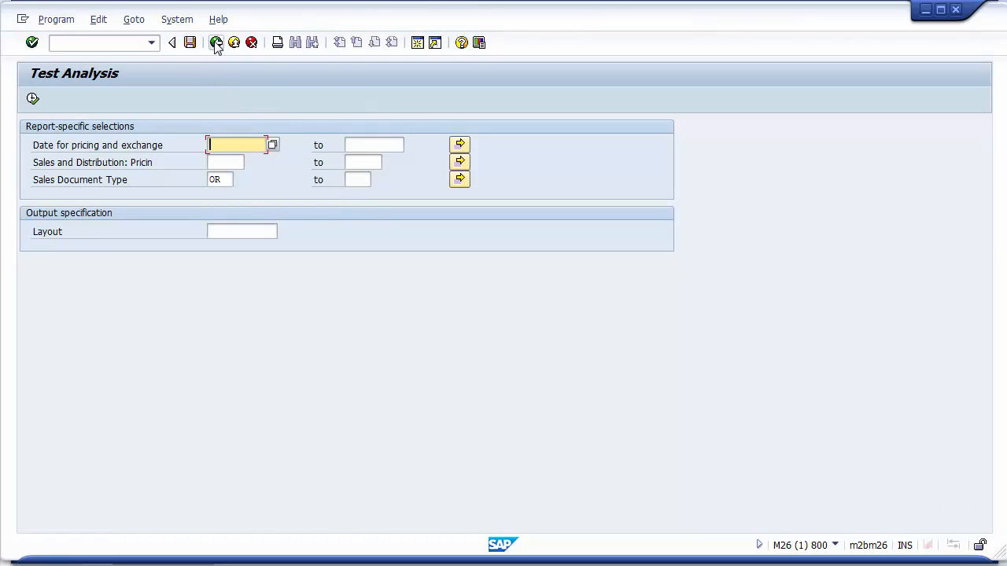
click(215, 44)
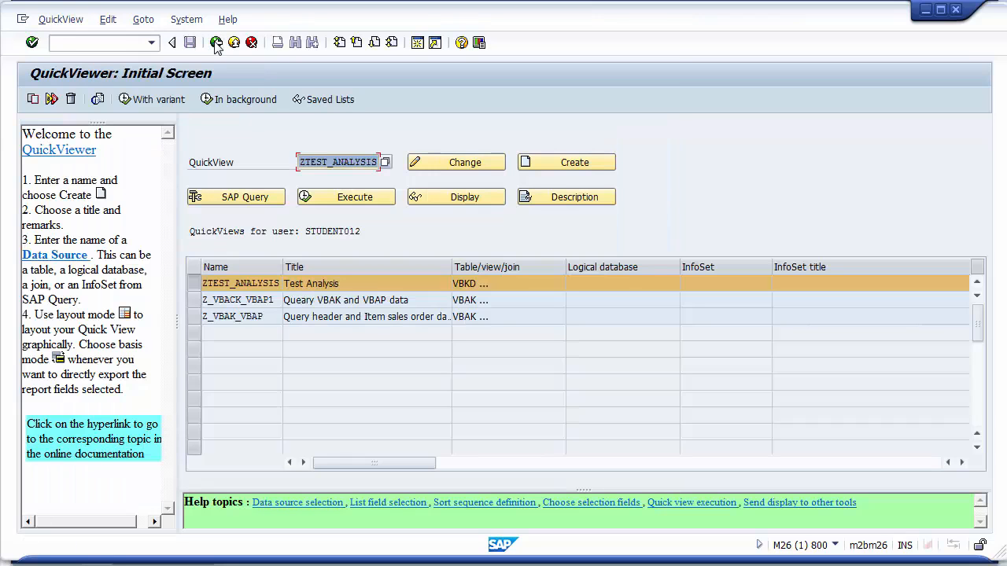
click(216, 43)
click(142, 454)
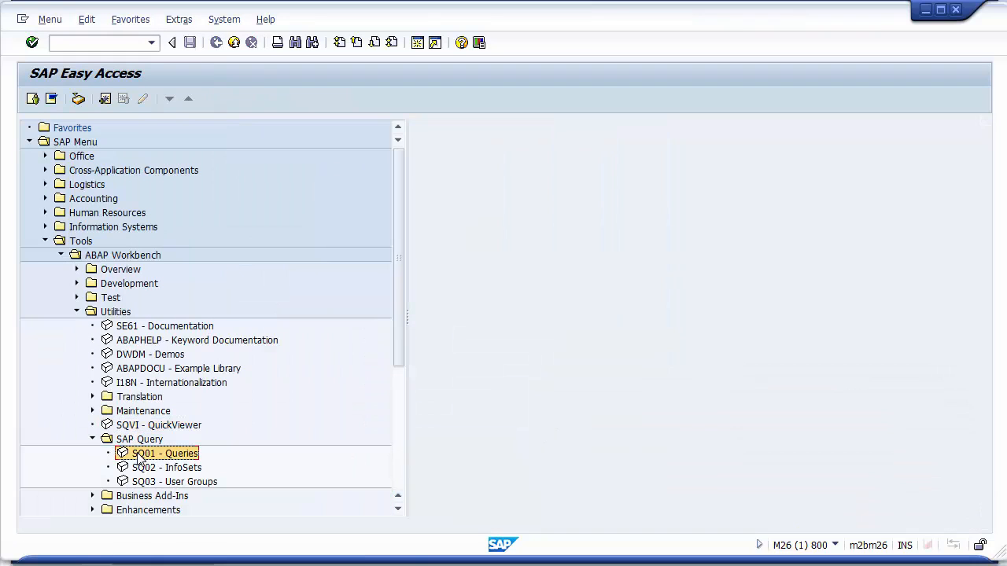
click(143, 427)
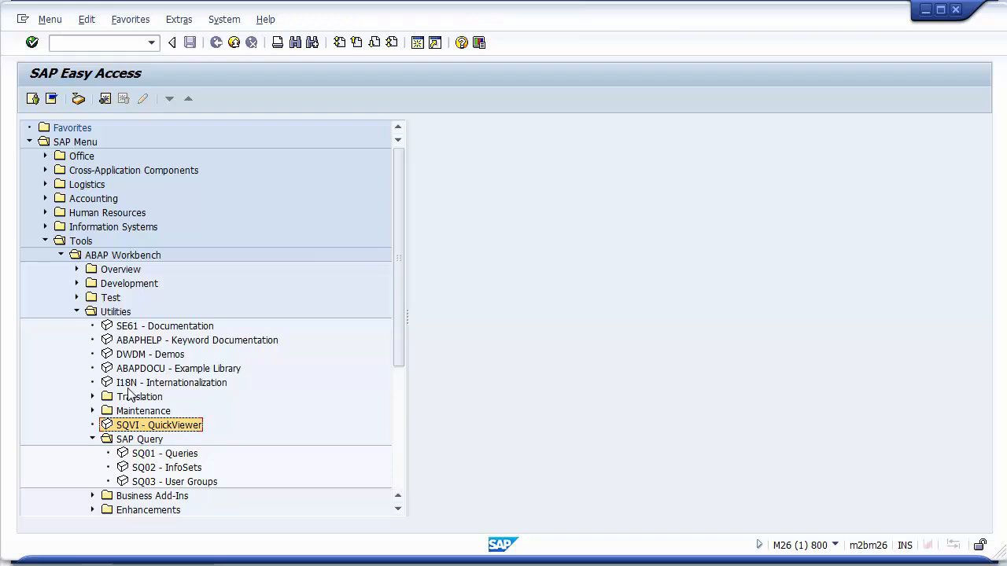
double_click(135, 428)
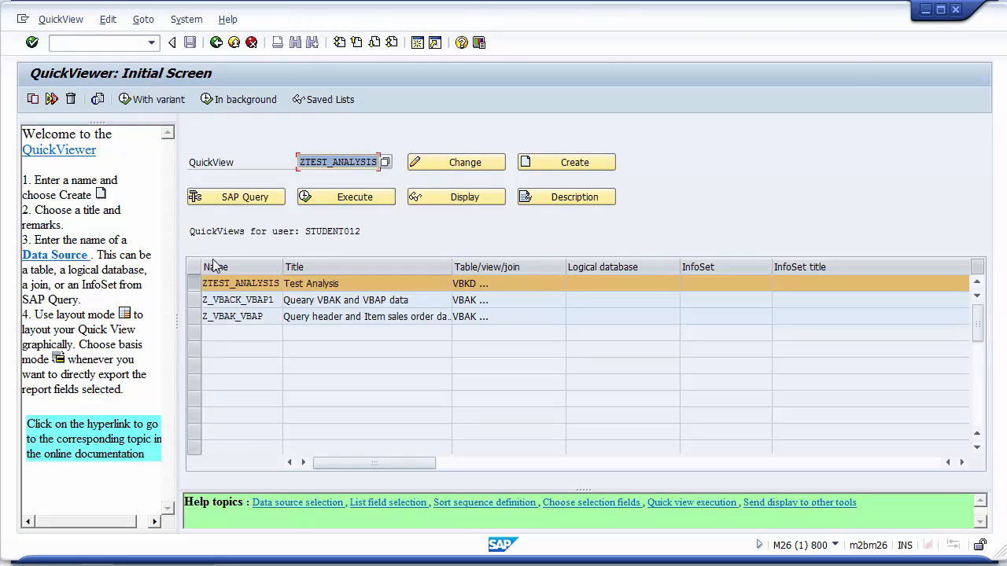
click(341, 198)
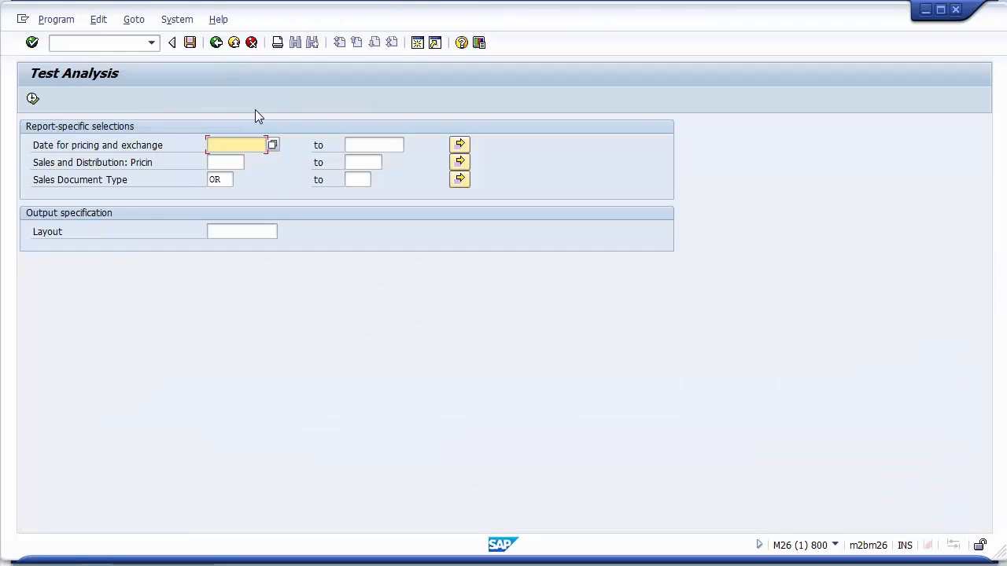
click(215, 42)
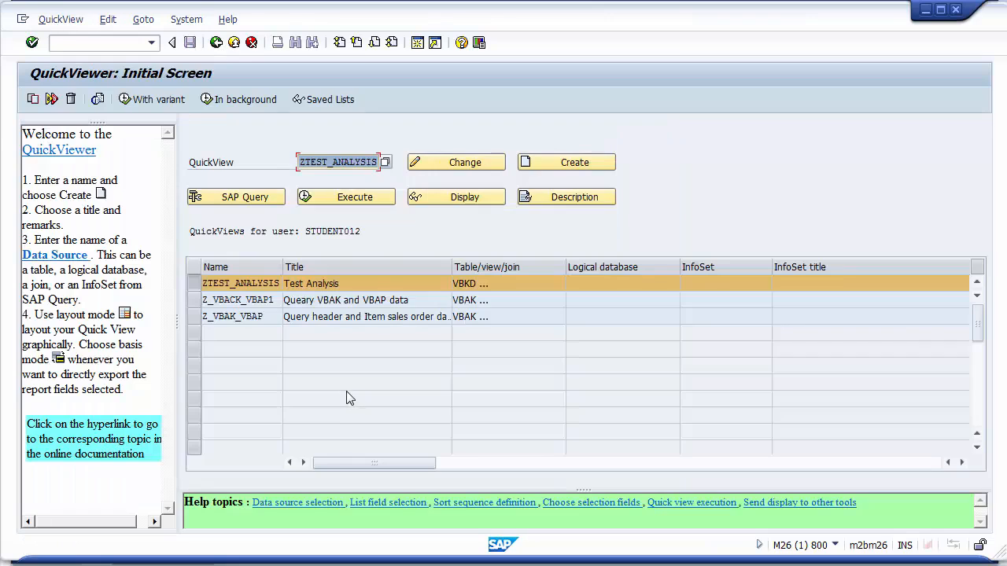